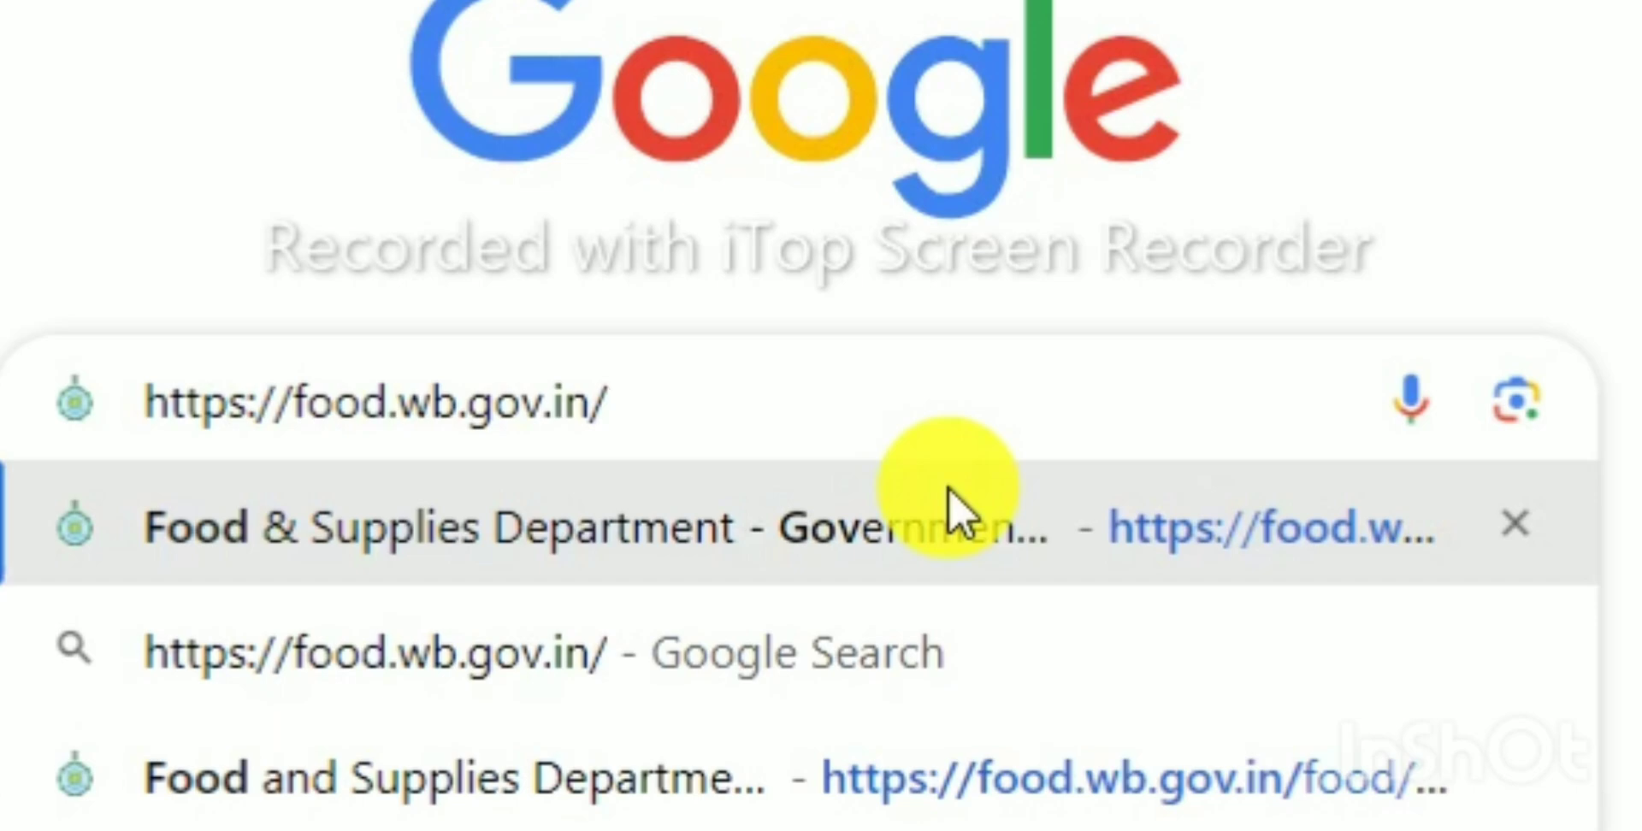
# - Open the Food & Supplies Department website and its Ration Card services
pyautogui.click(958, 513)
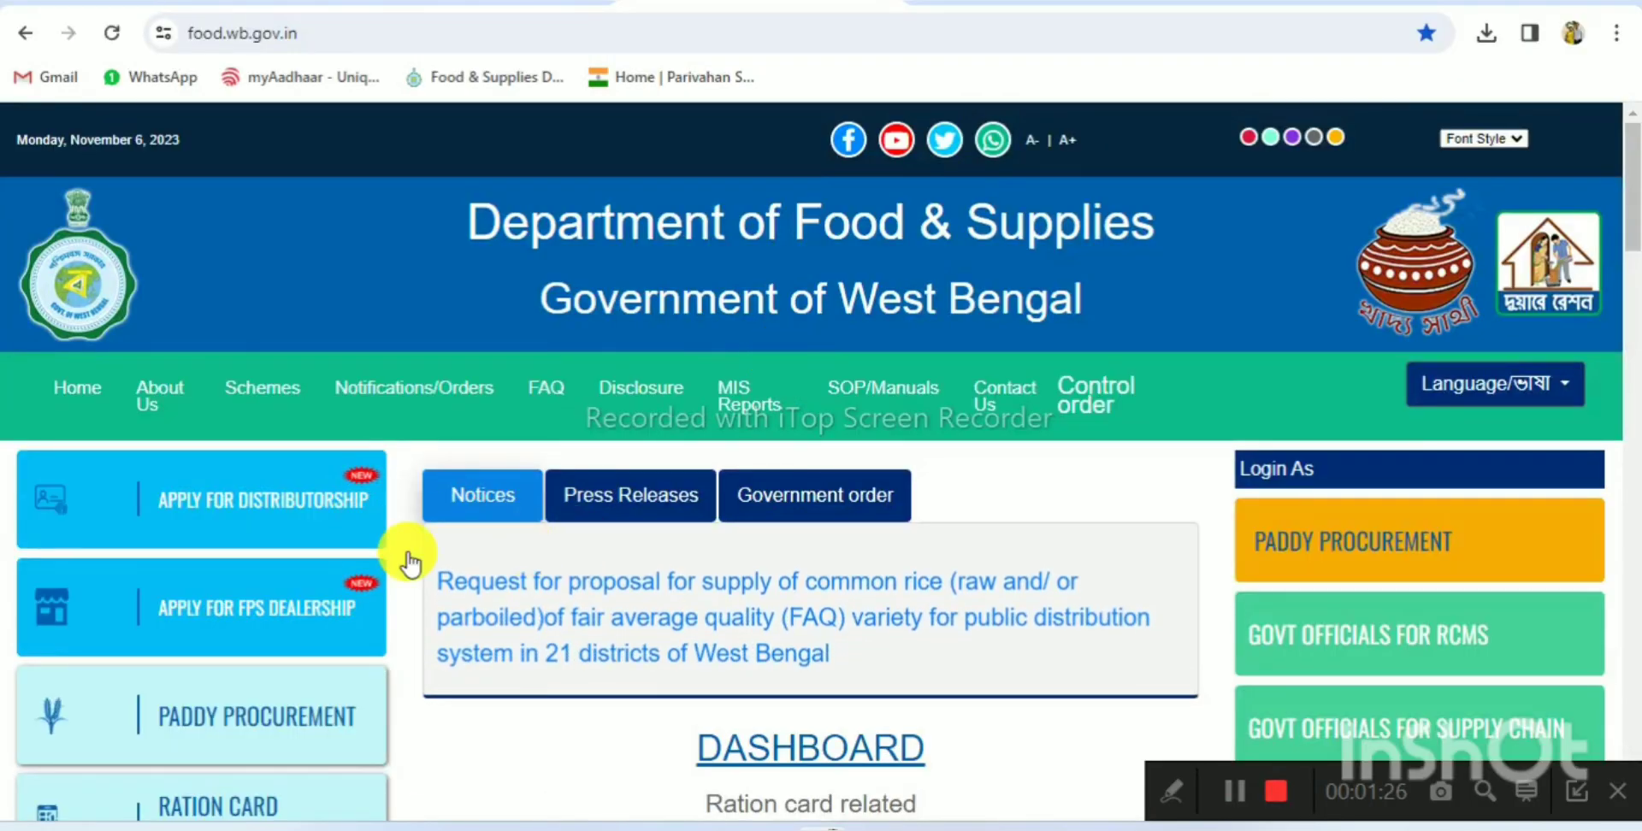
pyautogui.scroll(-5, 179, 547)
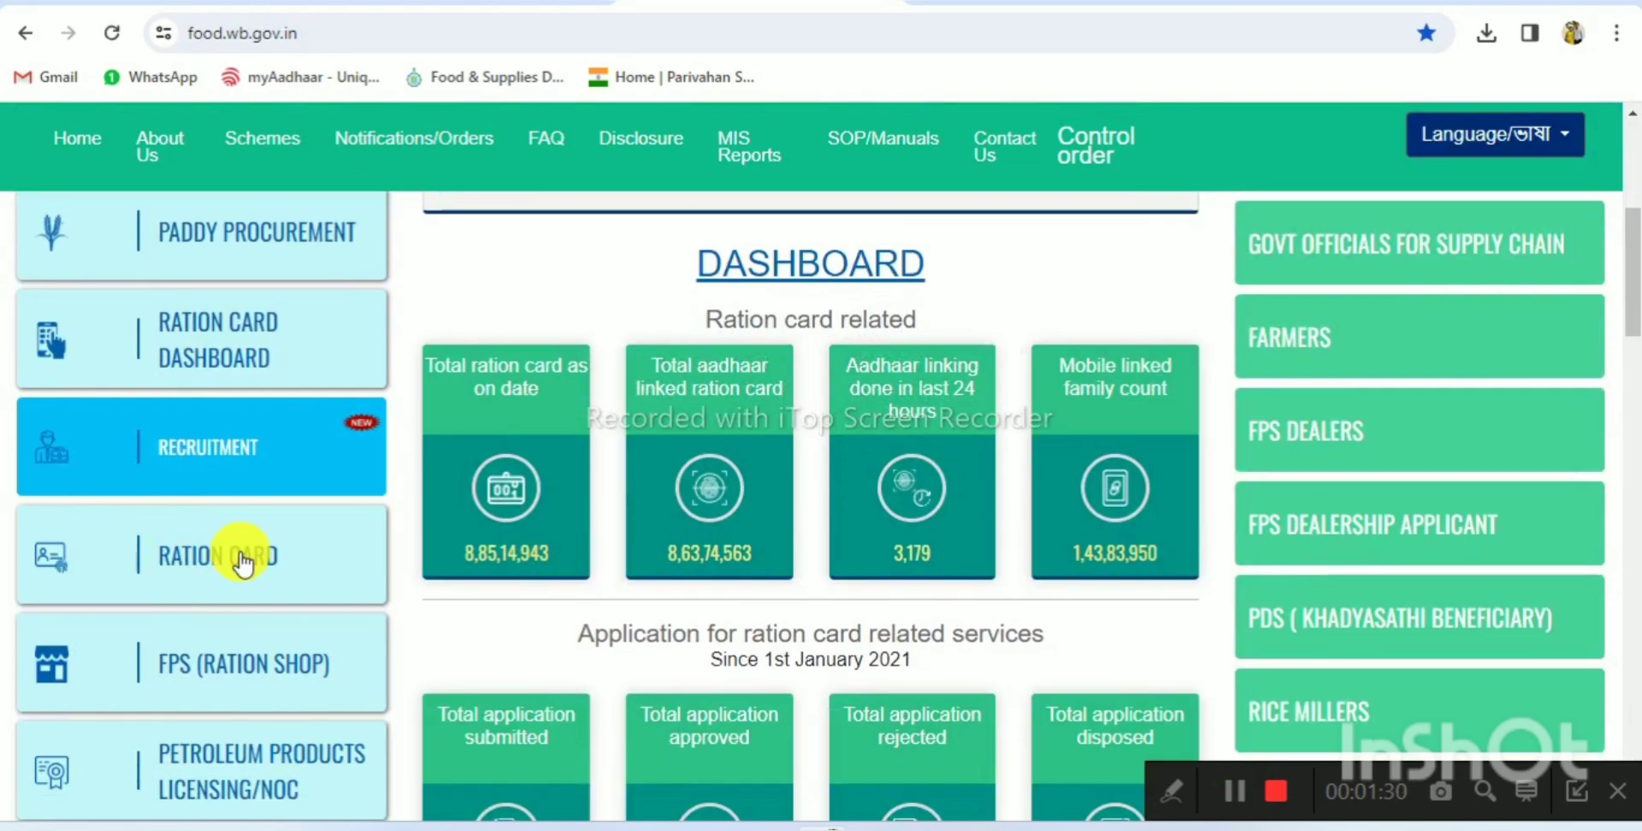
pyautogui.click(240, 558)
# - Start the 'Apply for change of Ration Card category' application
pyautogui.scroll(-3, 864, 596)
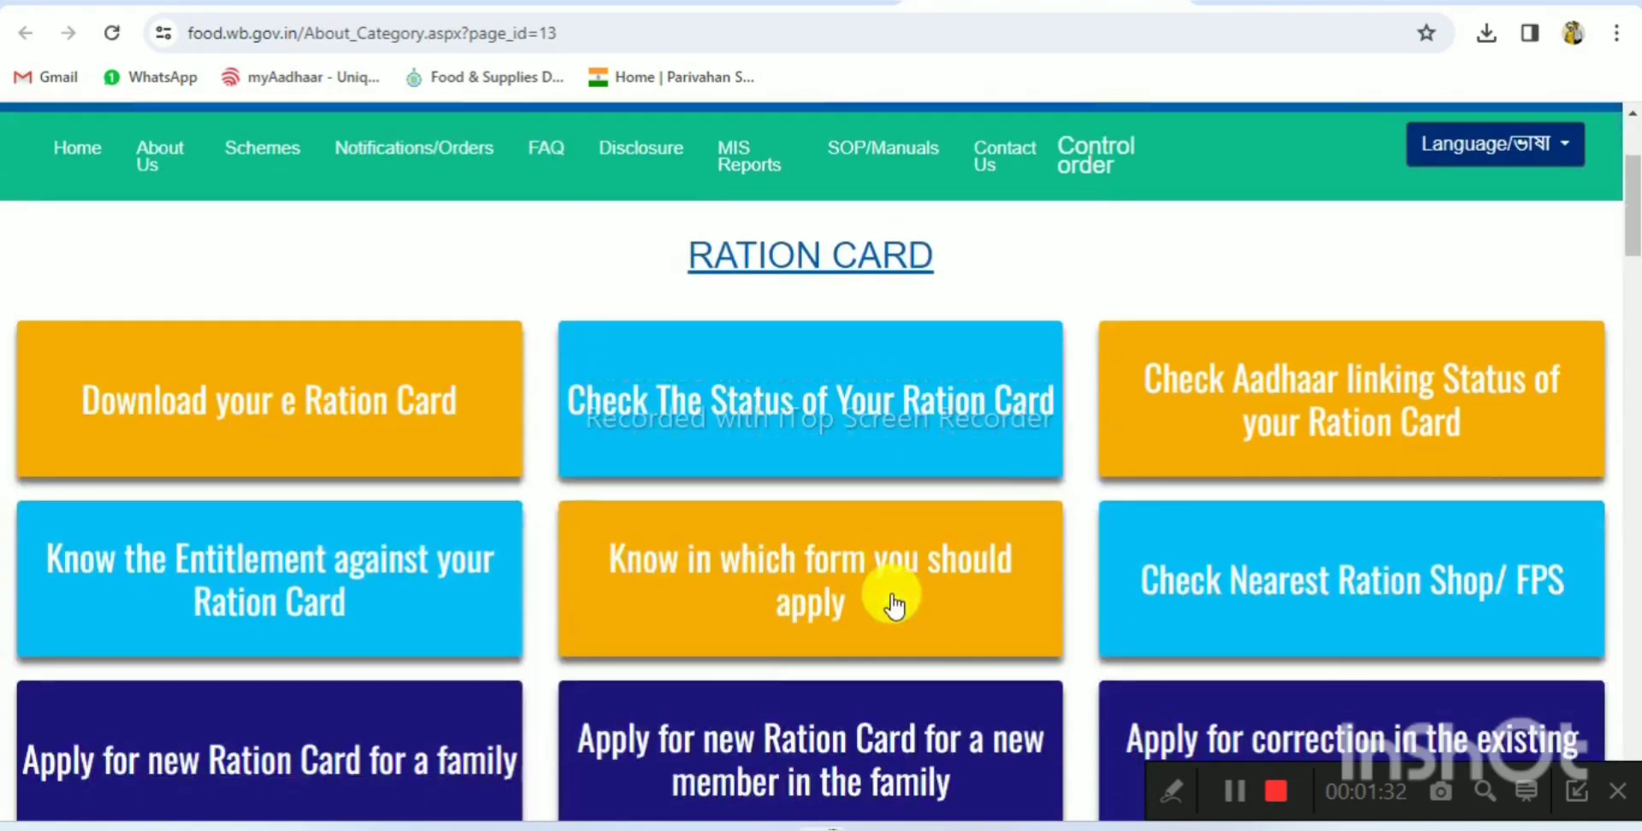
pyautogui.scroll(-3, 890, 598)
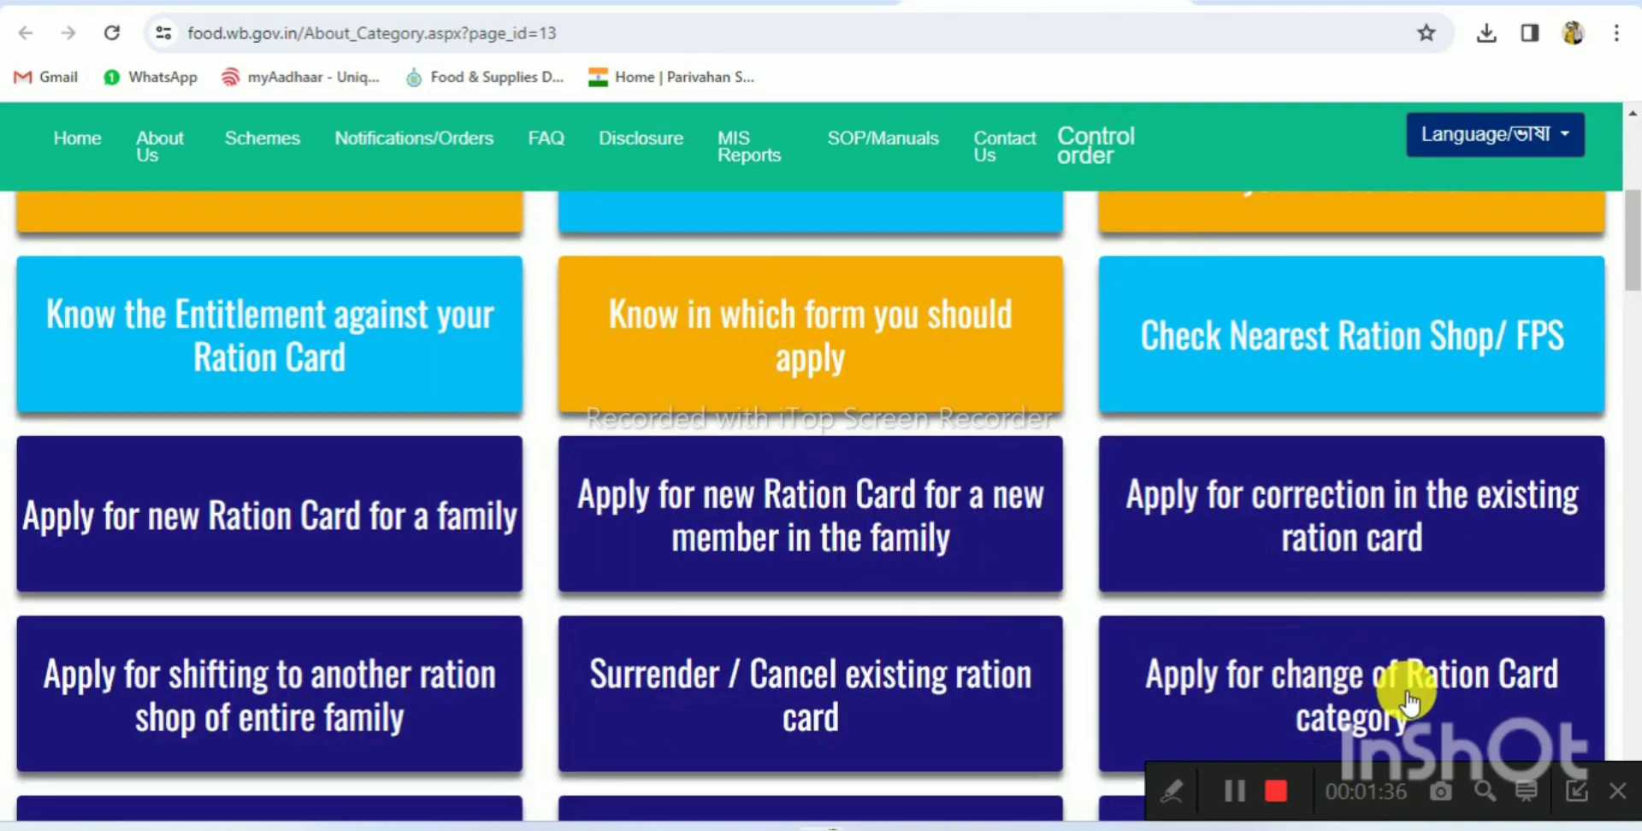
pyautogui.scroll(-1, 1352, 684)
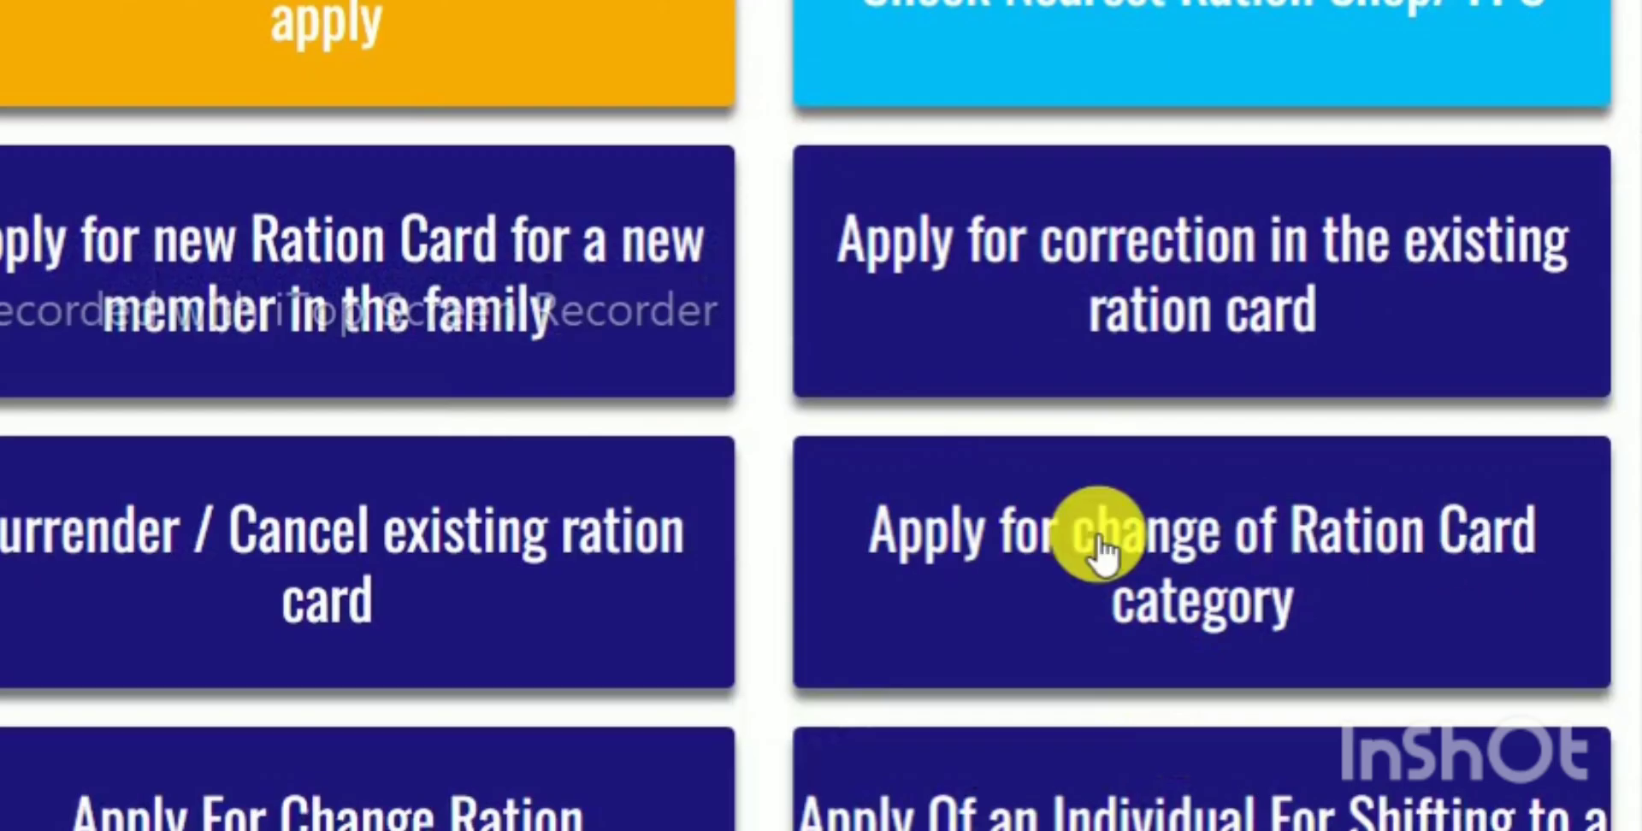
pyautogui.moveTo(1147, 554); pyautogui.dragTo(1339, 650)
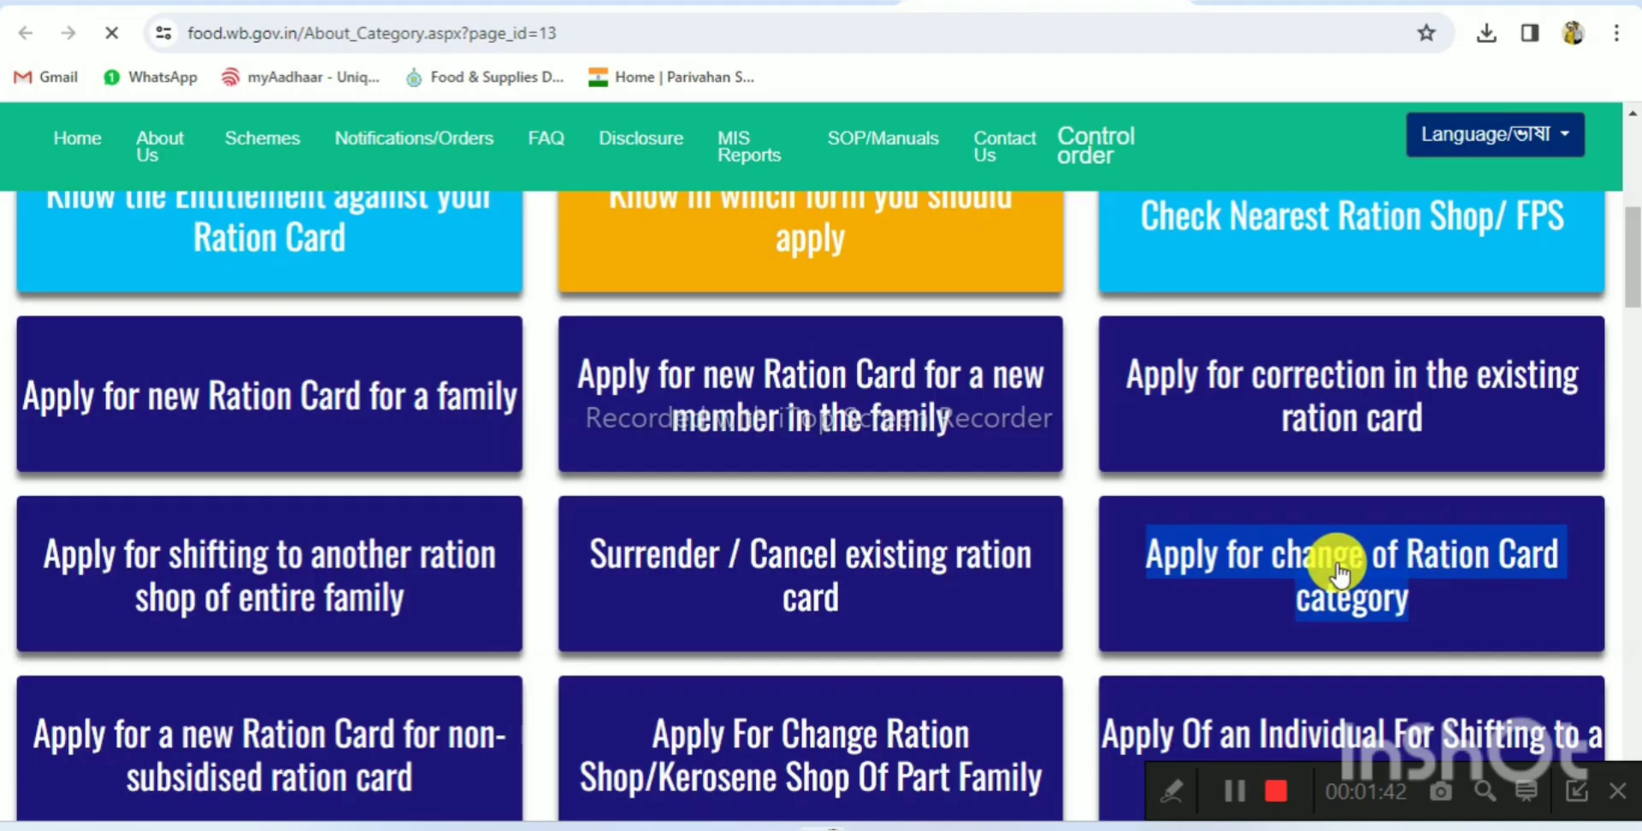
pyautogui.click(1146, 526)
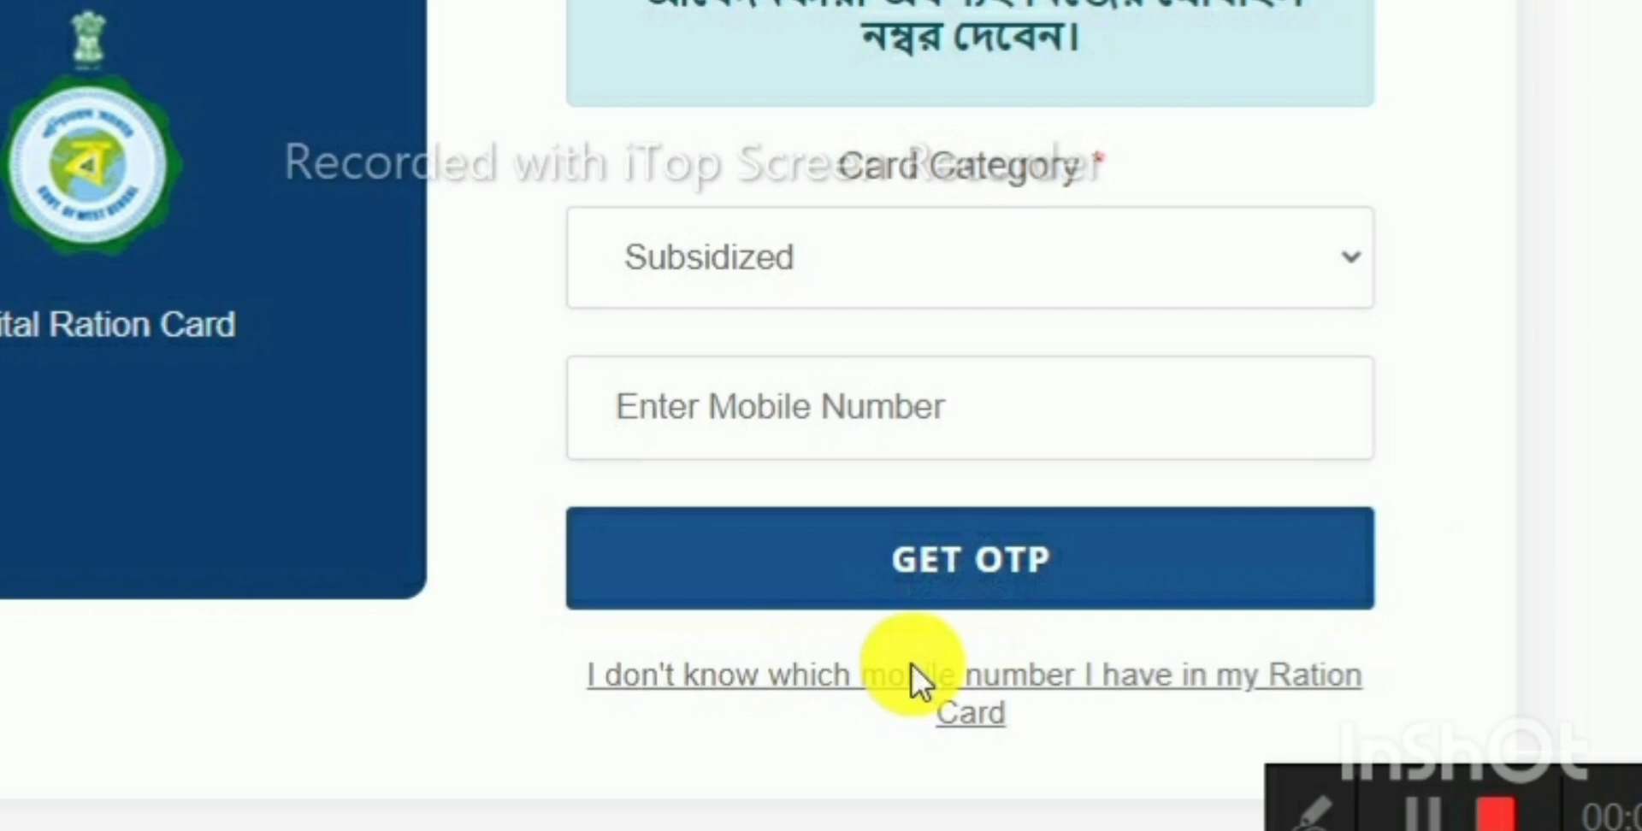
# - In the mobile-number lookup, choose RKSY-II and paste the ration card number
pyautogui.click(913, 676)
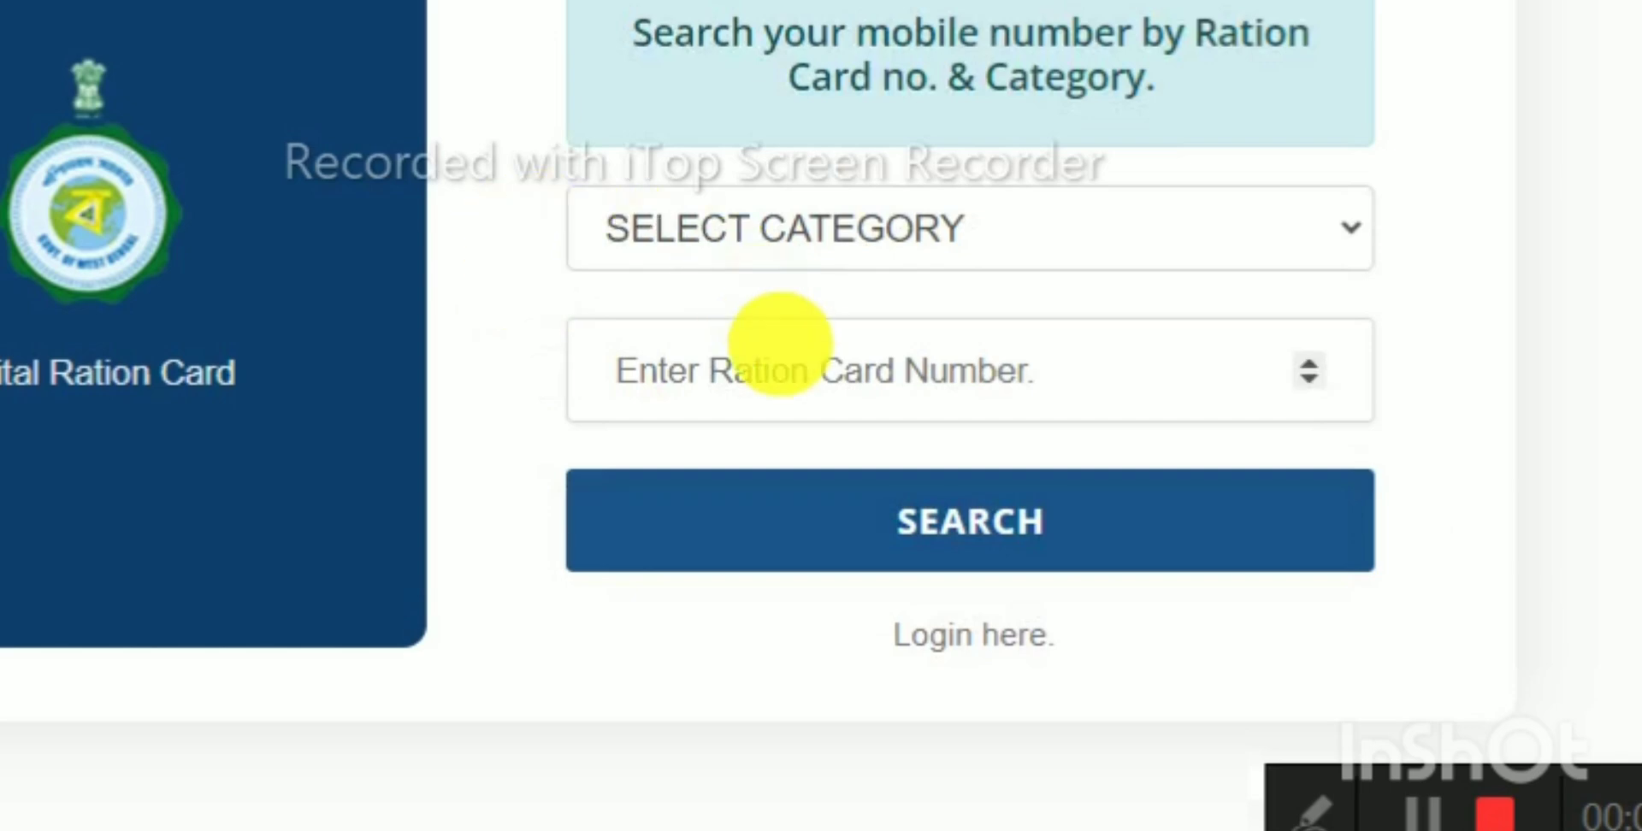
pyautogui.click(741, 234)
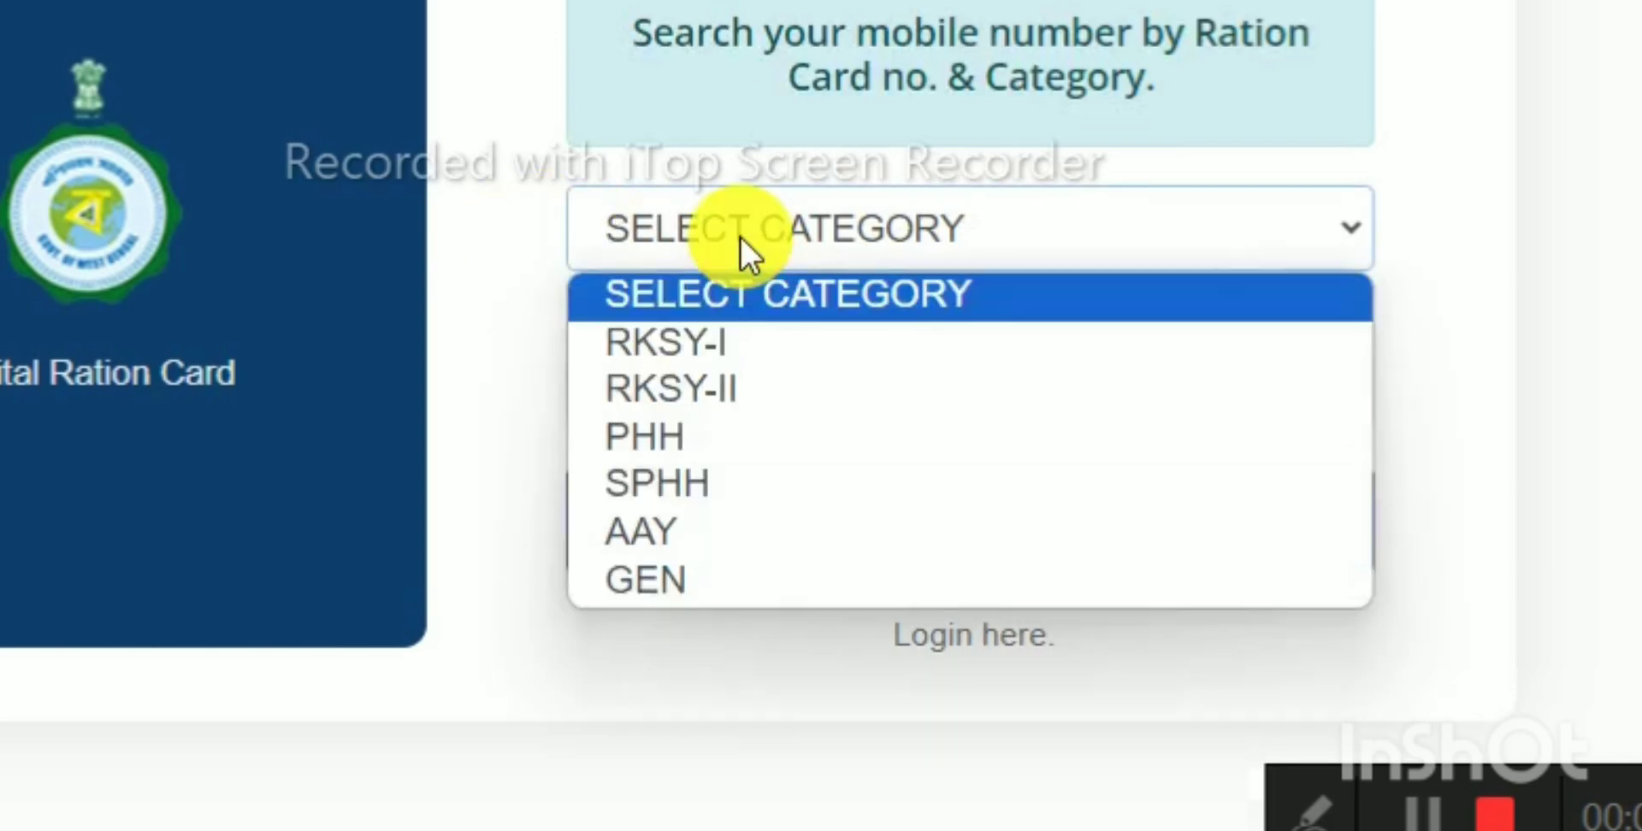
pyautogui.click(719, 389)
pyautogui.click(717, 376)
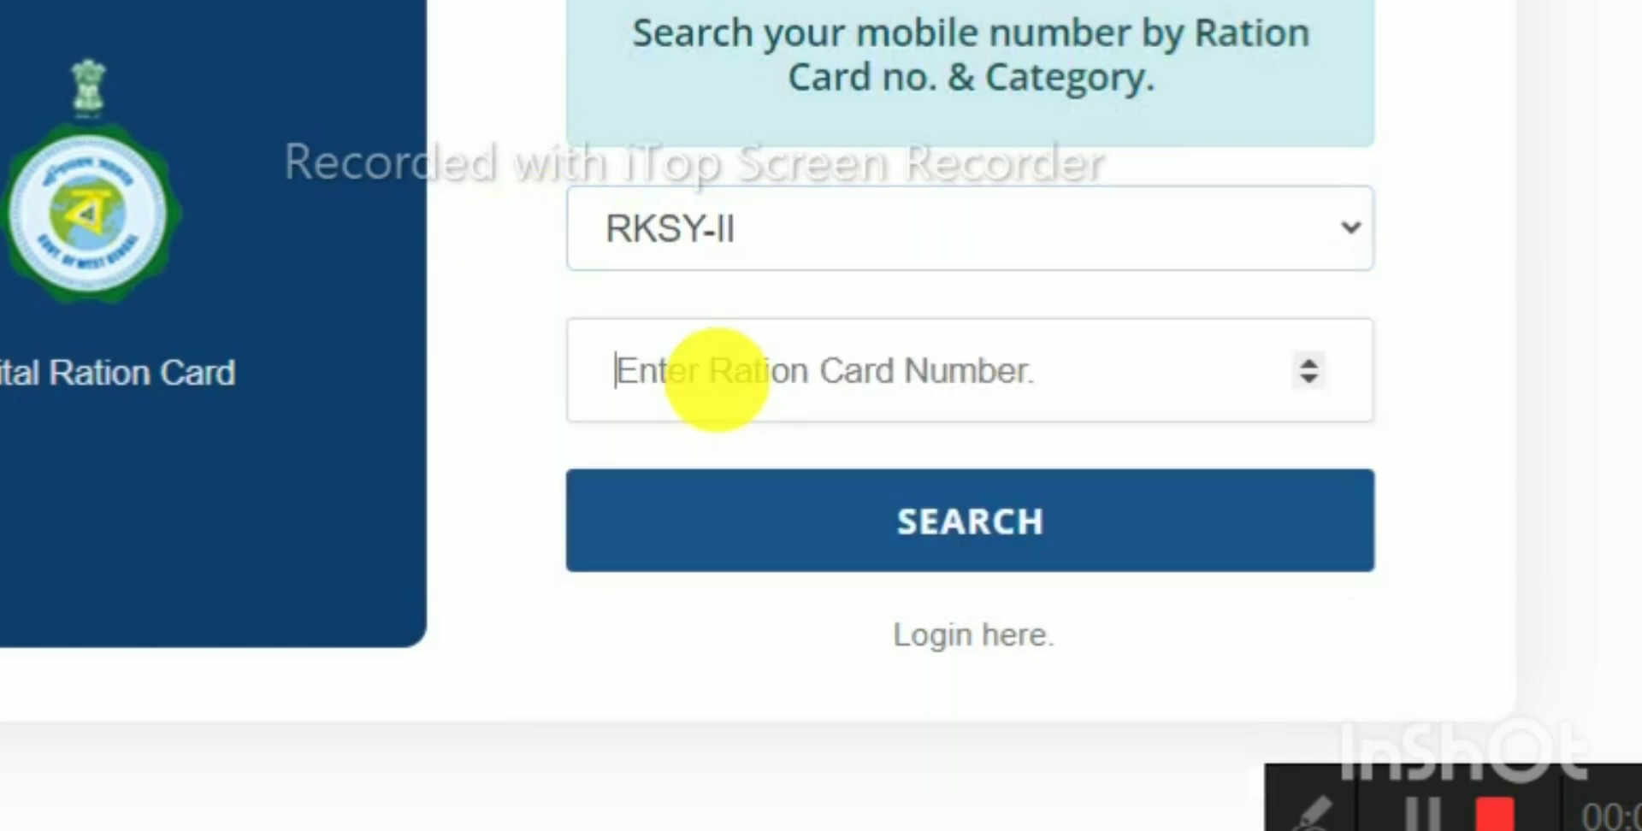
pyautogui.hotkey('ctrl', 'v')
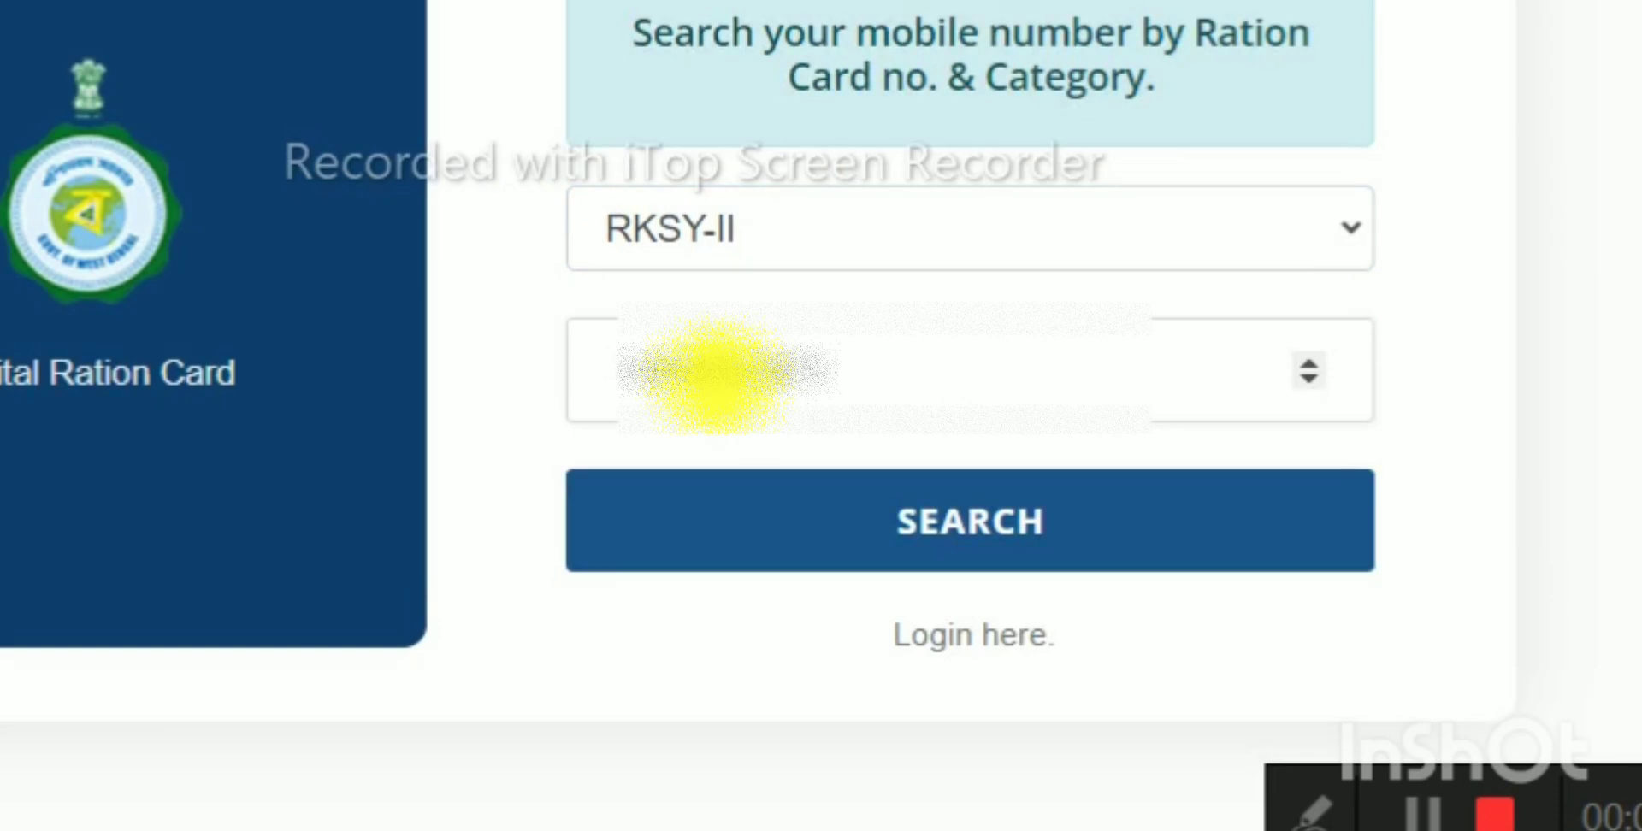
# - Search for the card's linked mobile number, then return to the login form
pyautogui.click(715, 376)
pyautogui.click(865, 474)
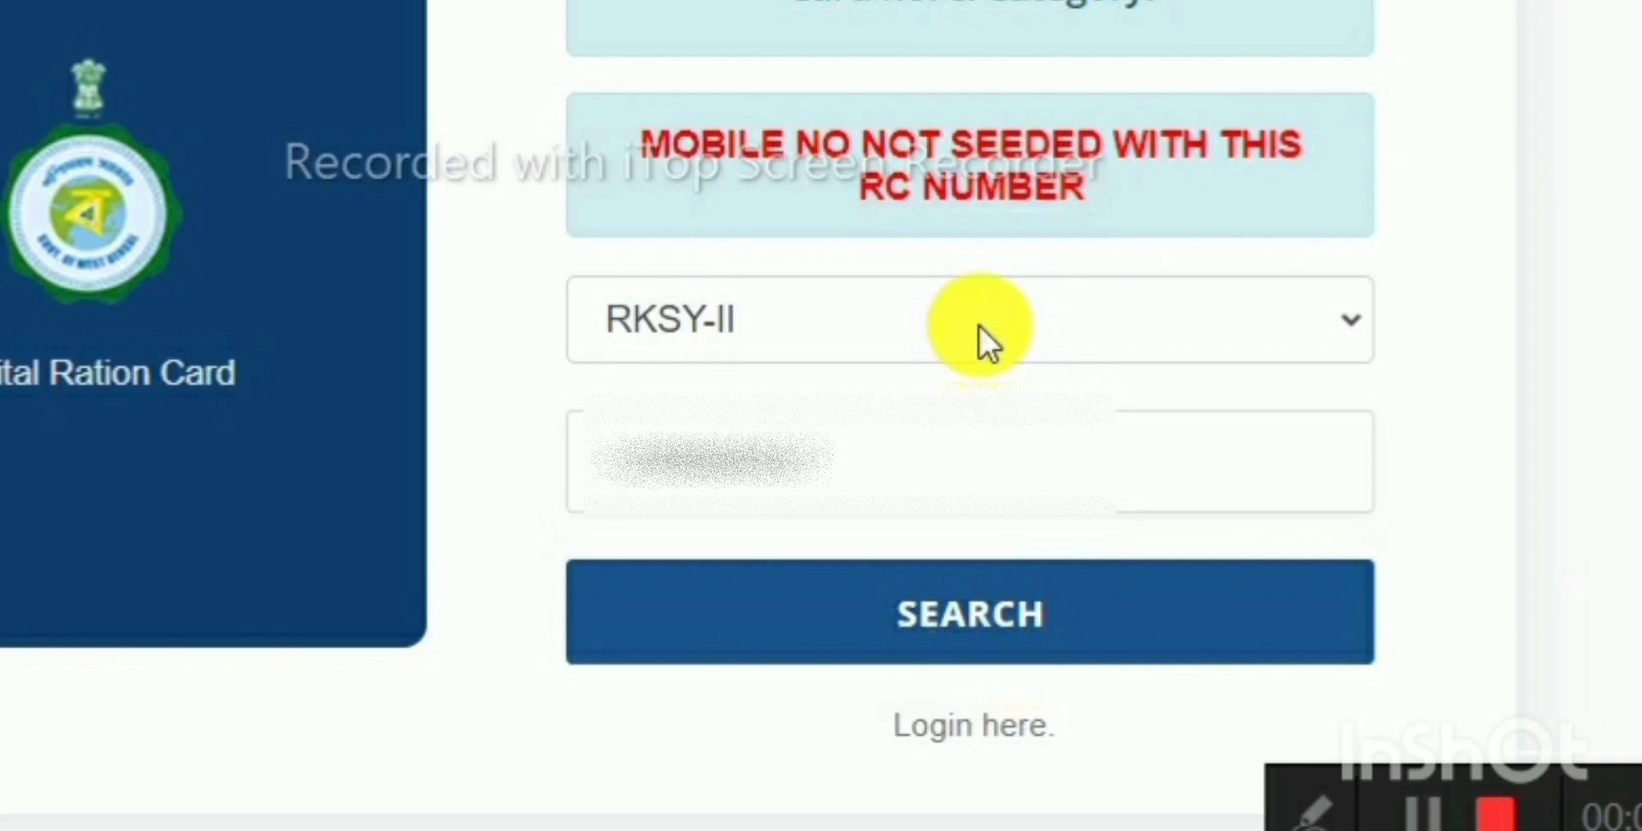
pyautogui.click(980, 326)
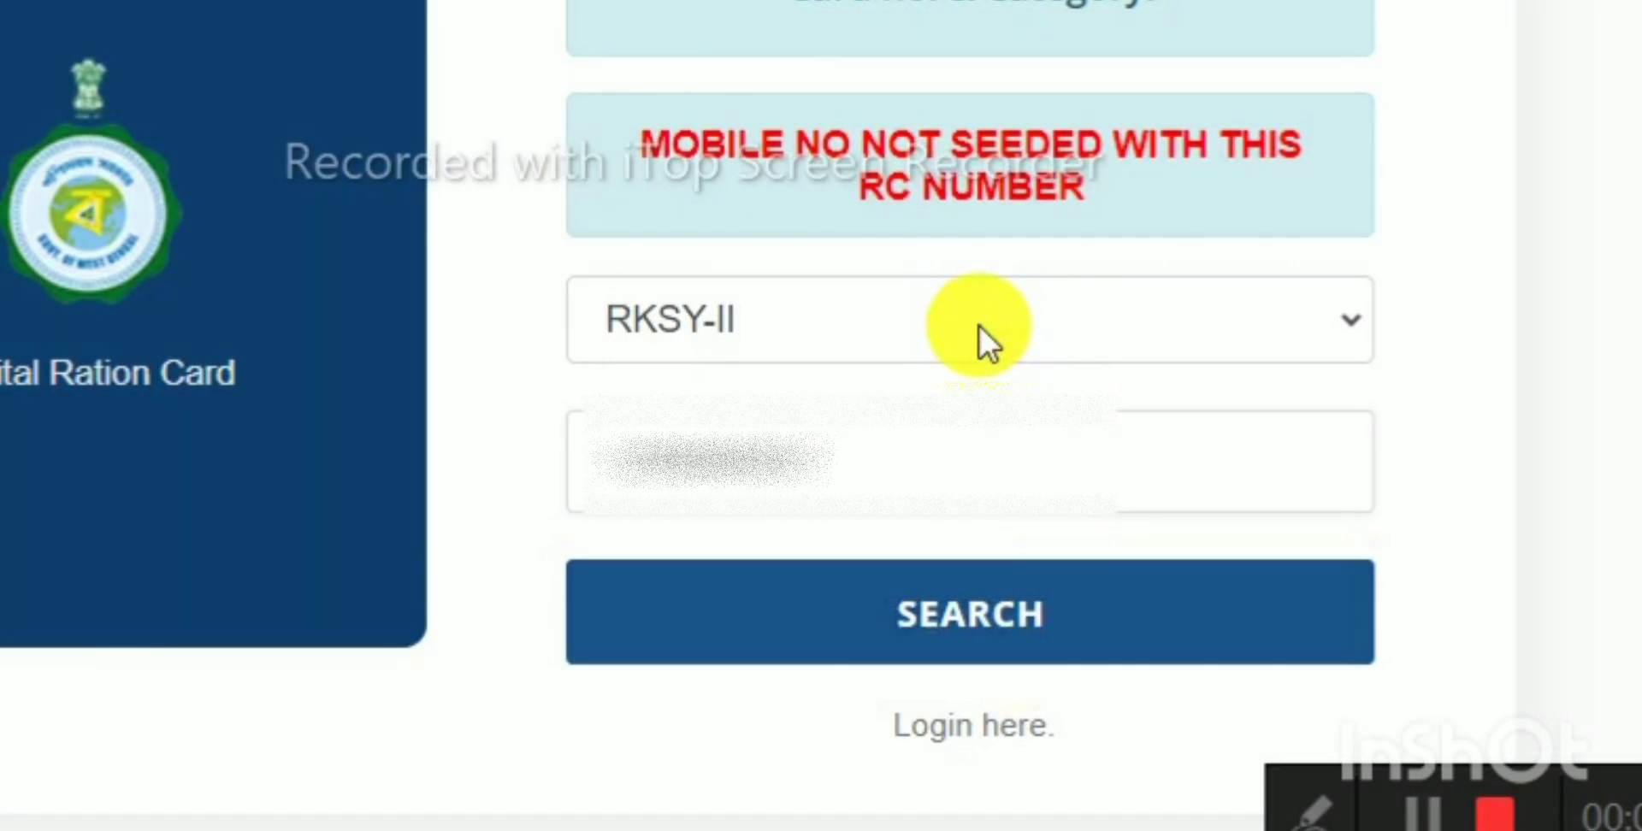
pyautogui.click(968, 690)
# - Request an OTP for the entered mobile number and sign in with the received code
pyautogui.click(951, 723)
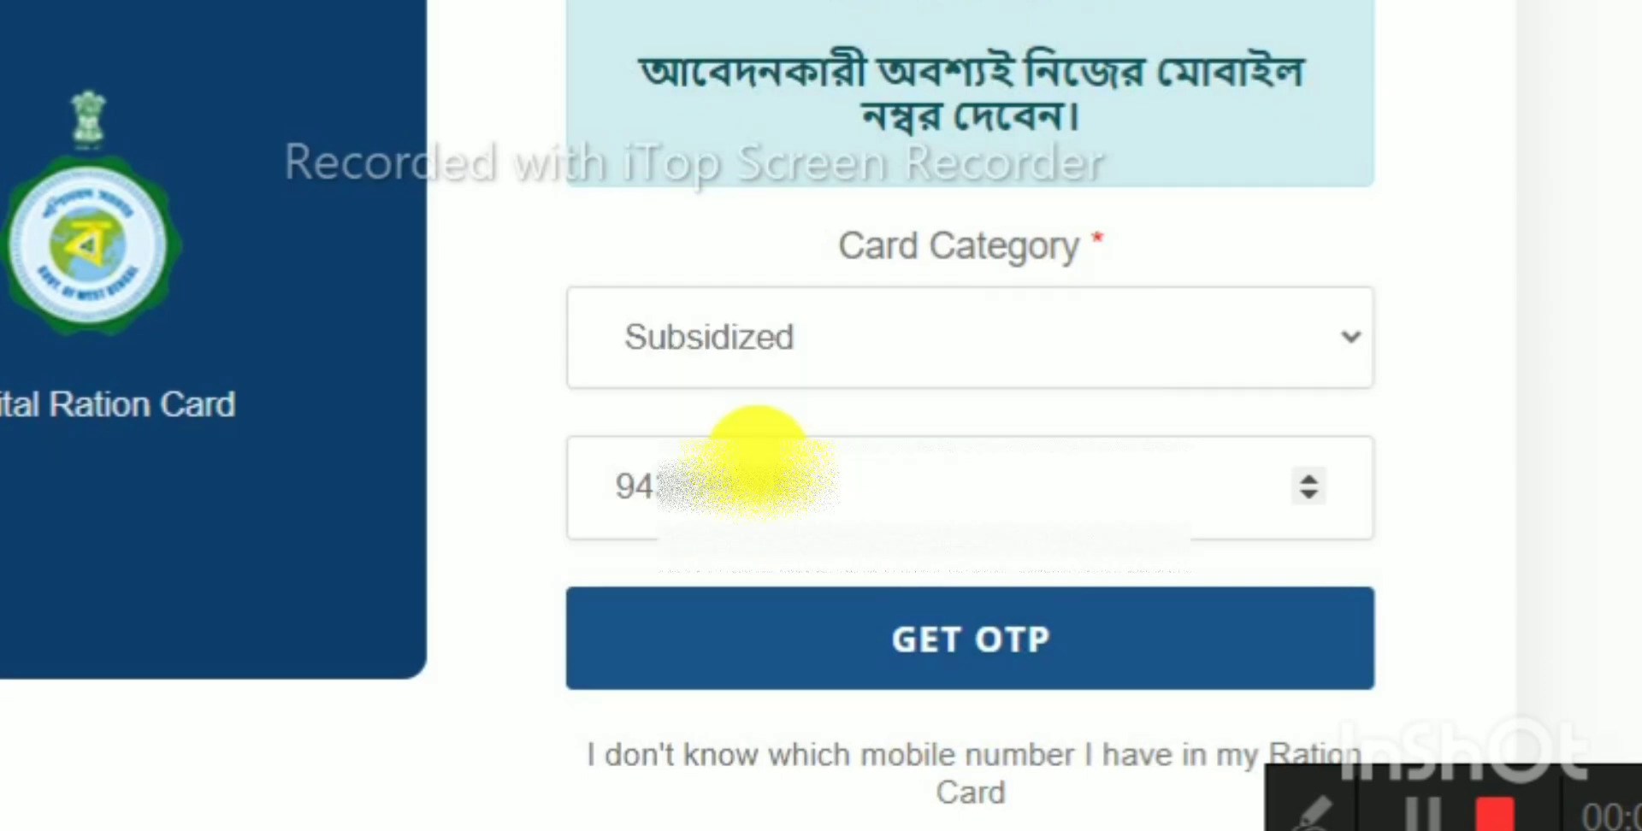
pyautogui.click(940, 642)
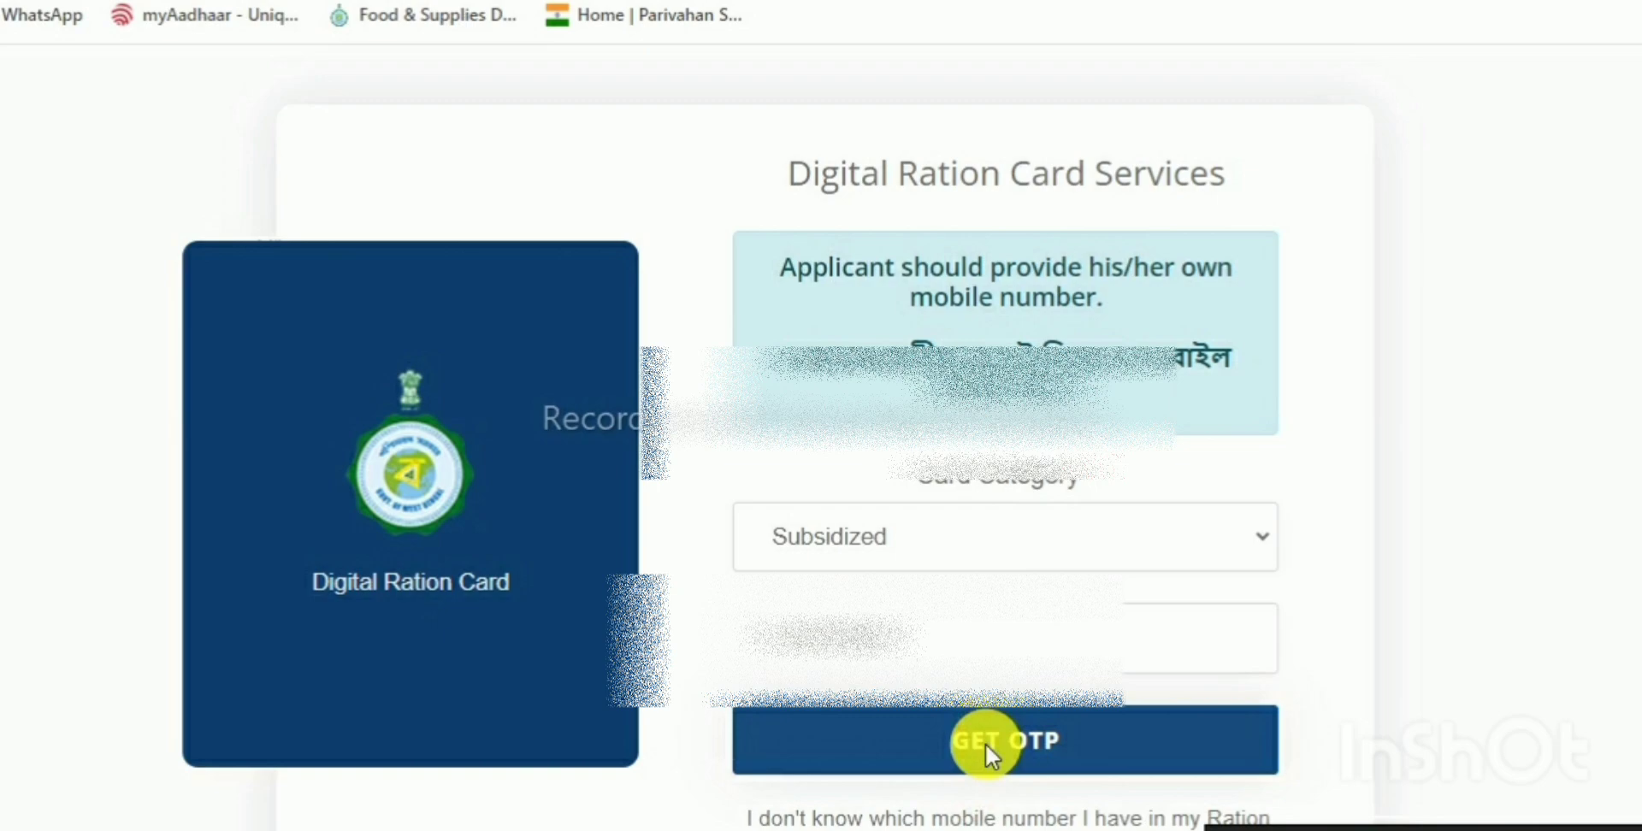
pyautogui.click(932, 503)
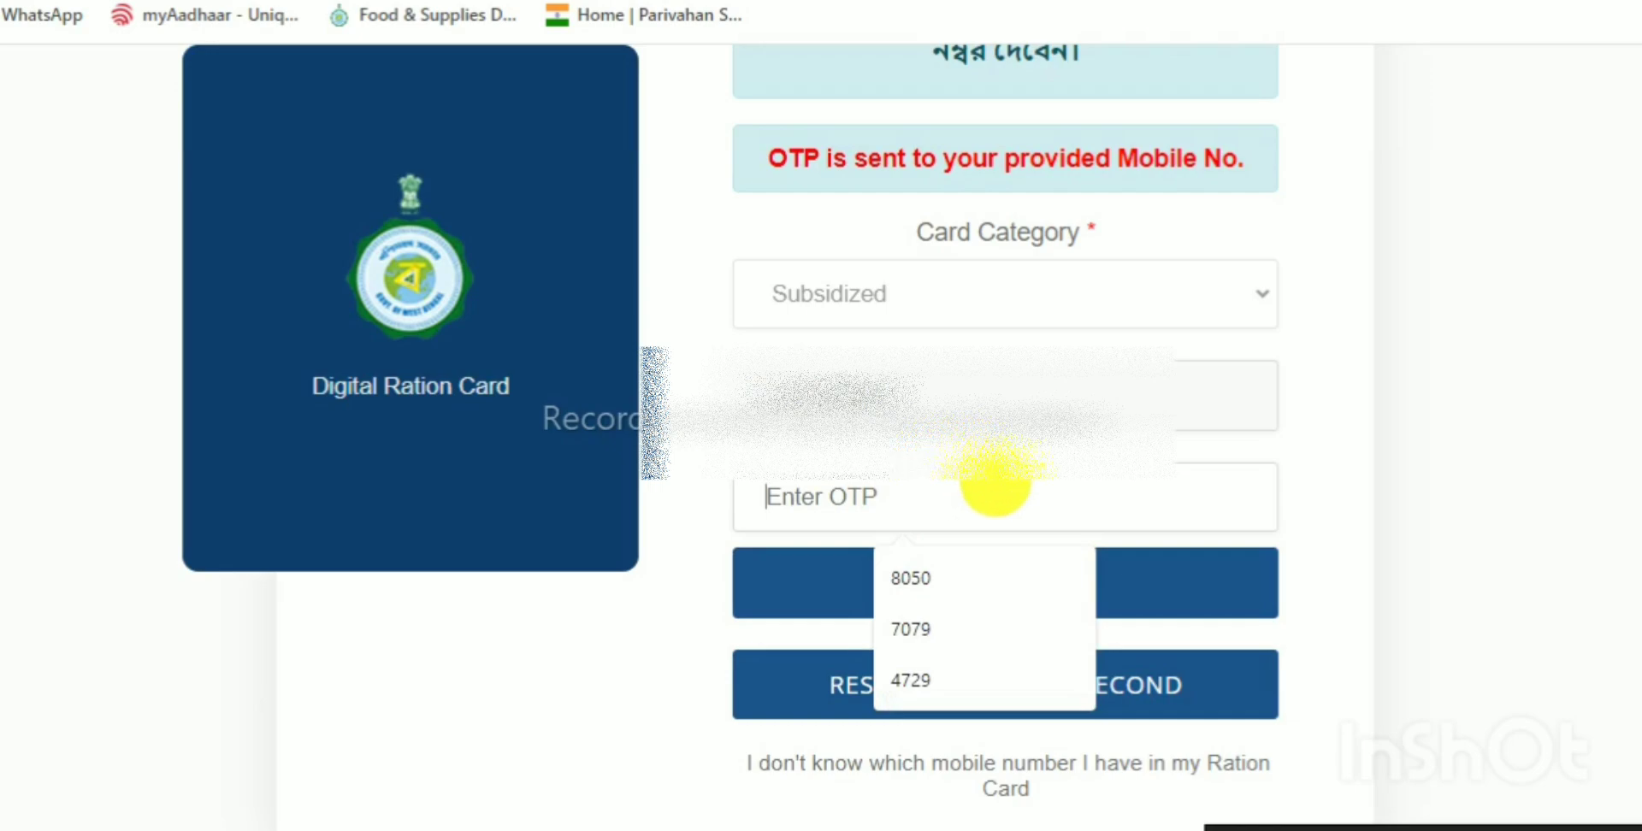
pyautogui.click(1386, 499)
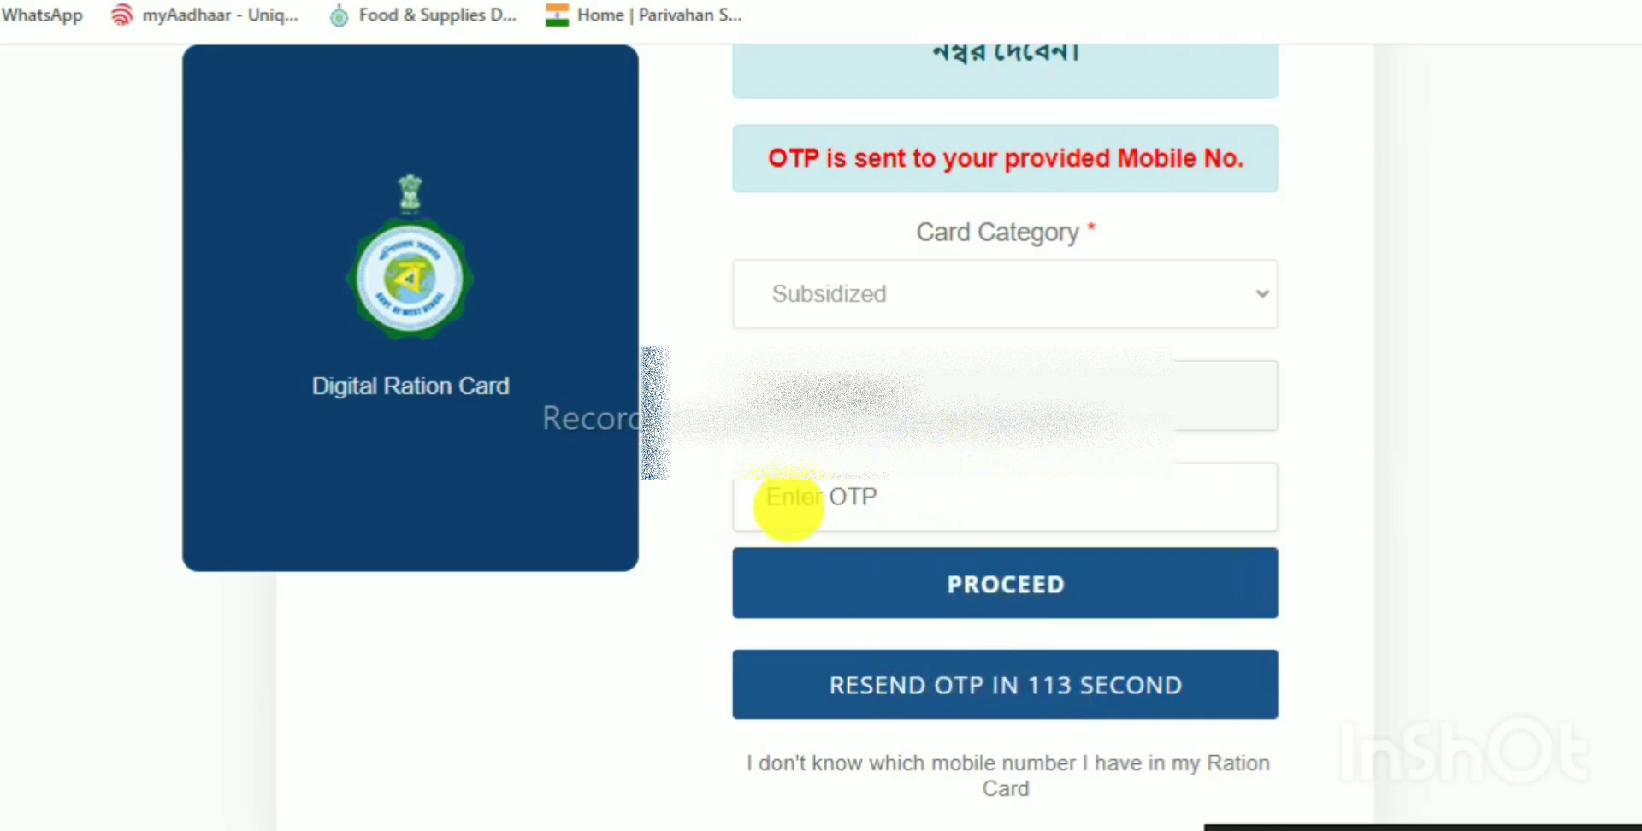
pyautogui.click(894, 517)
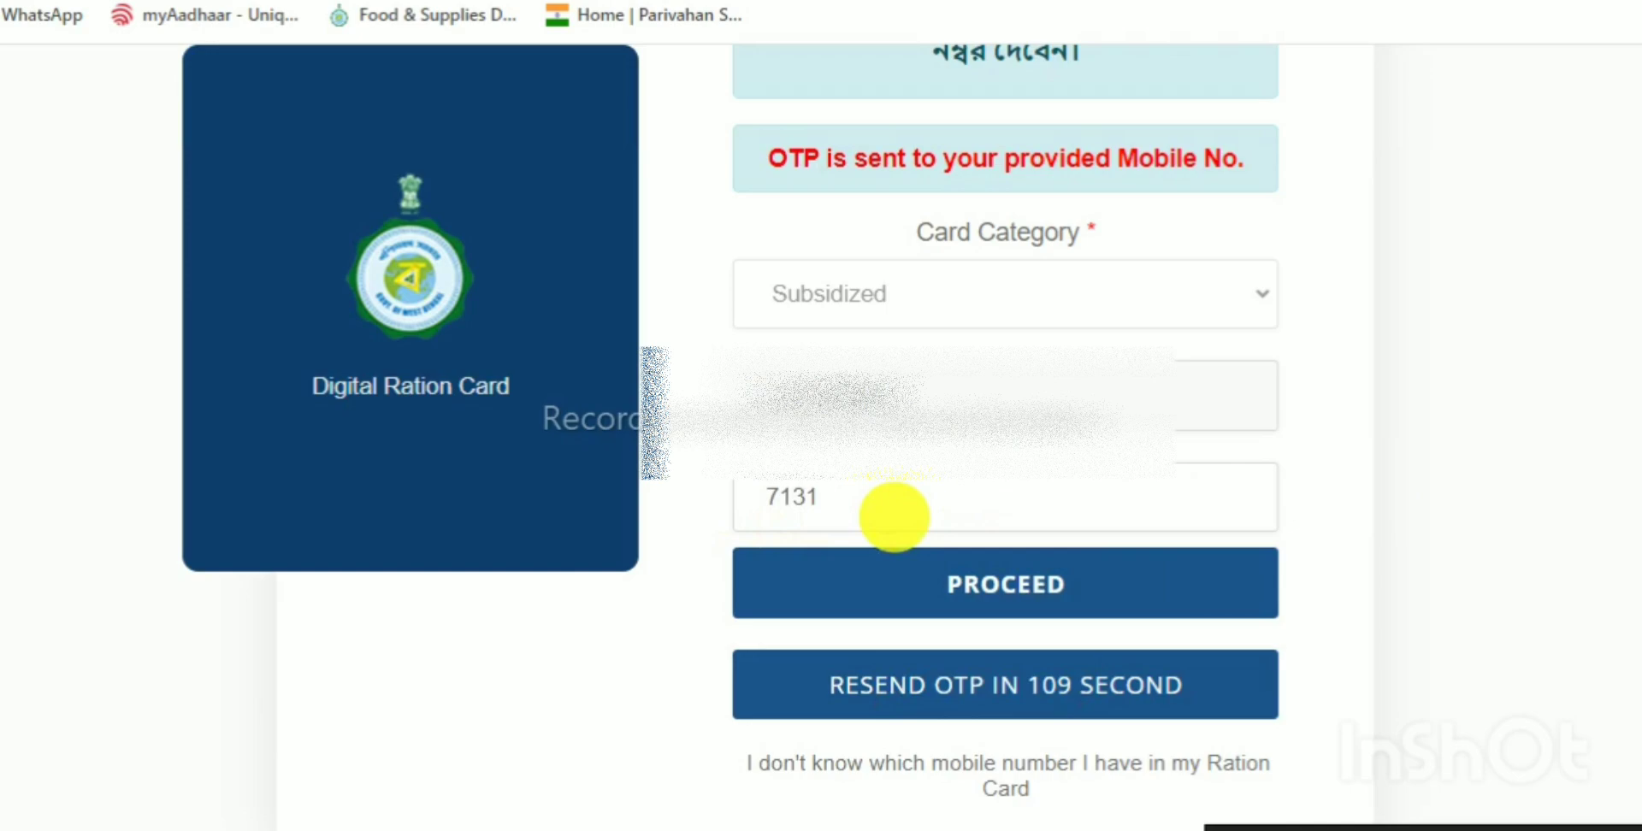
pyautogui.click(1030, 587)
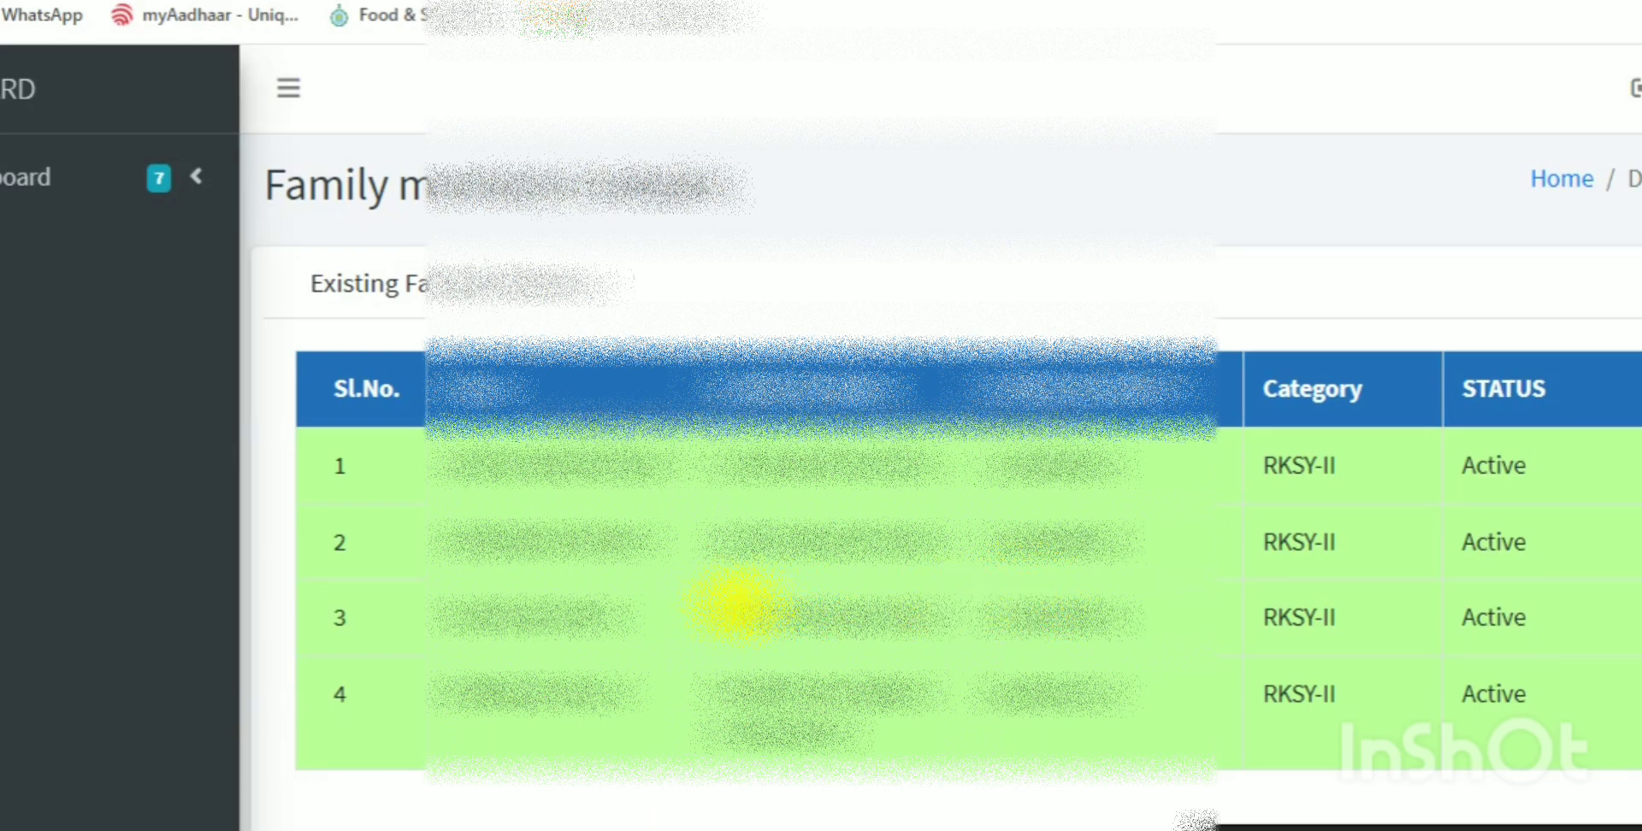
# - Scroll down to the Apply For cards, including Form-8
pyautogui.scroll(-8, 878, 610)
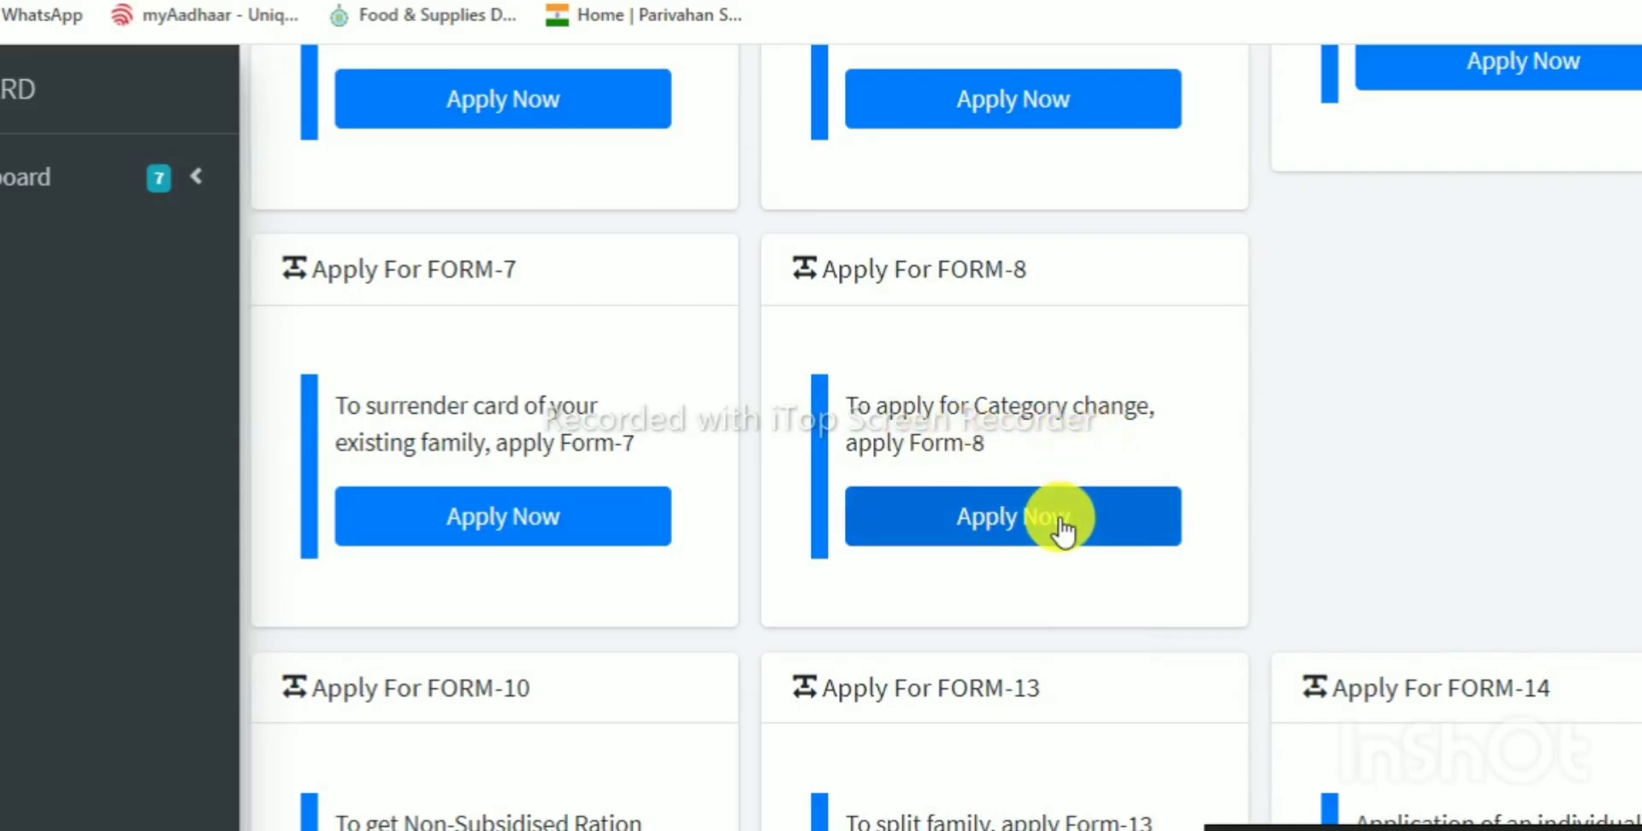
# - Start Form-8 and certify no 3-room concrete house, no government employee, and no income tax
pyautogui.click(1059, 516)
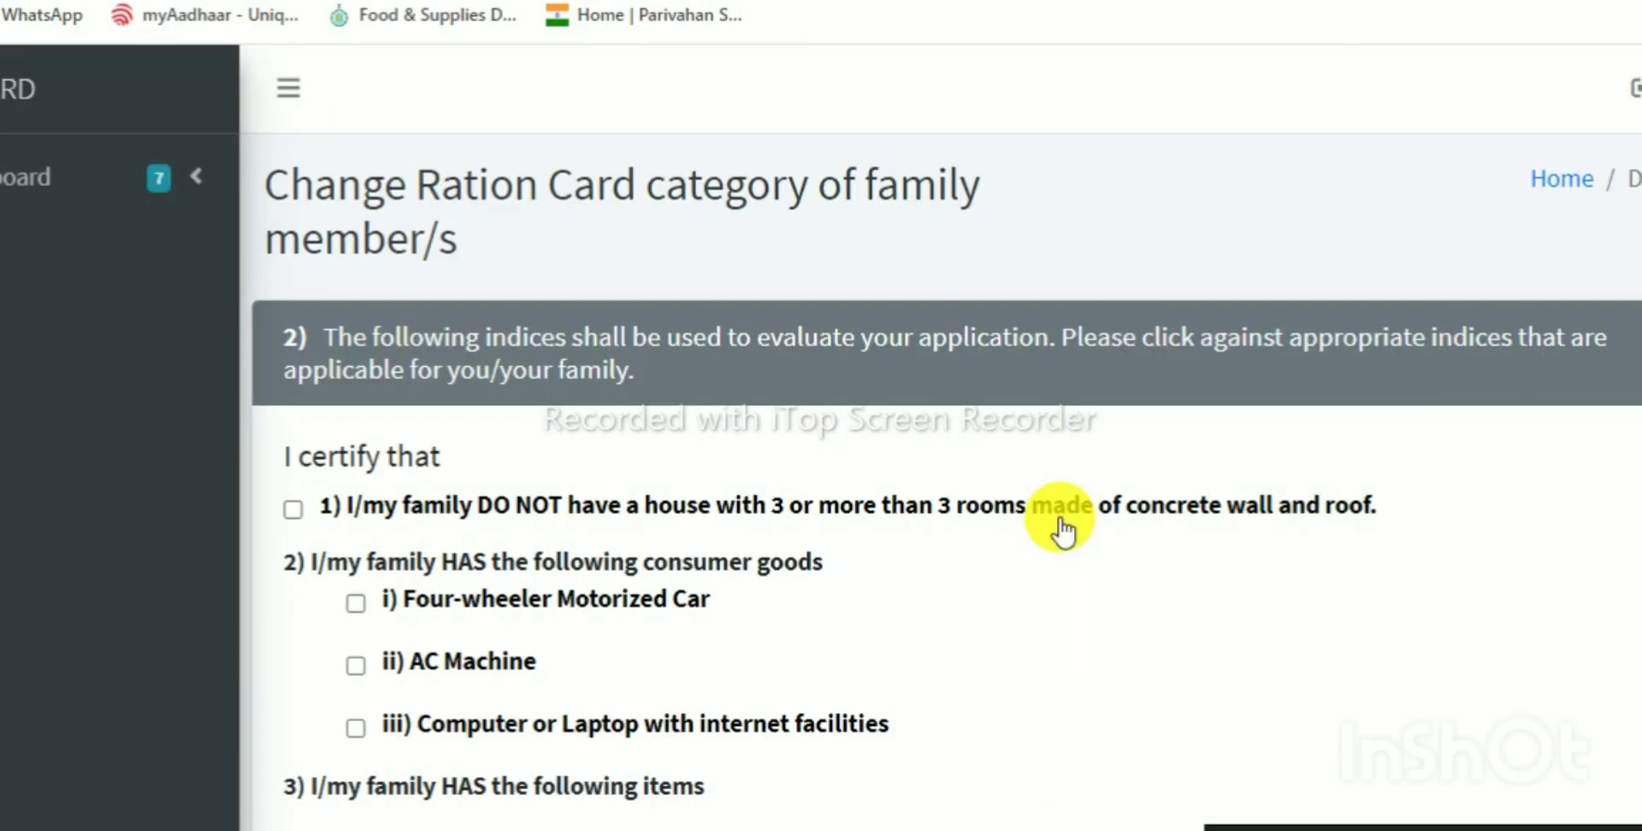
pyautogui.click(493, 526)
pyautogui.scroll(-3, 368, 560)
pyautogui.scroll(-2, 325, 565)
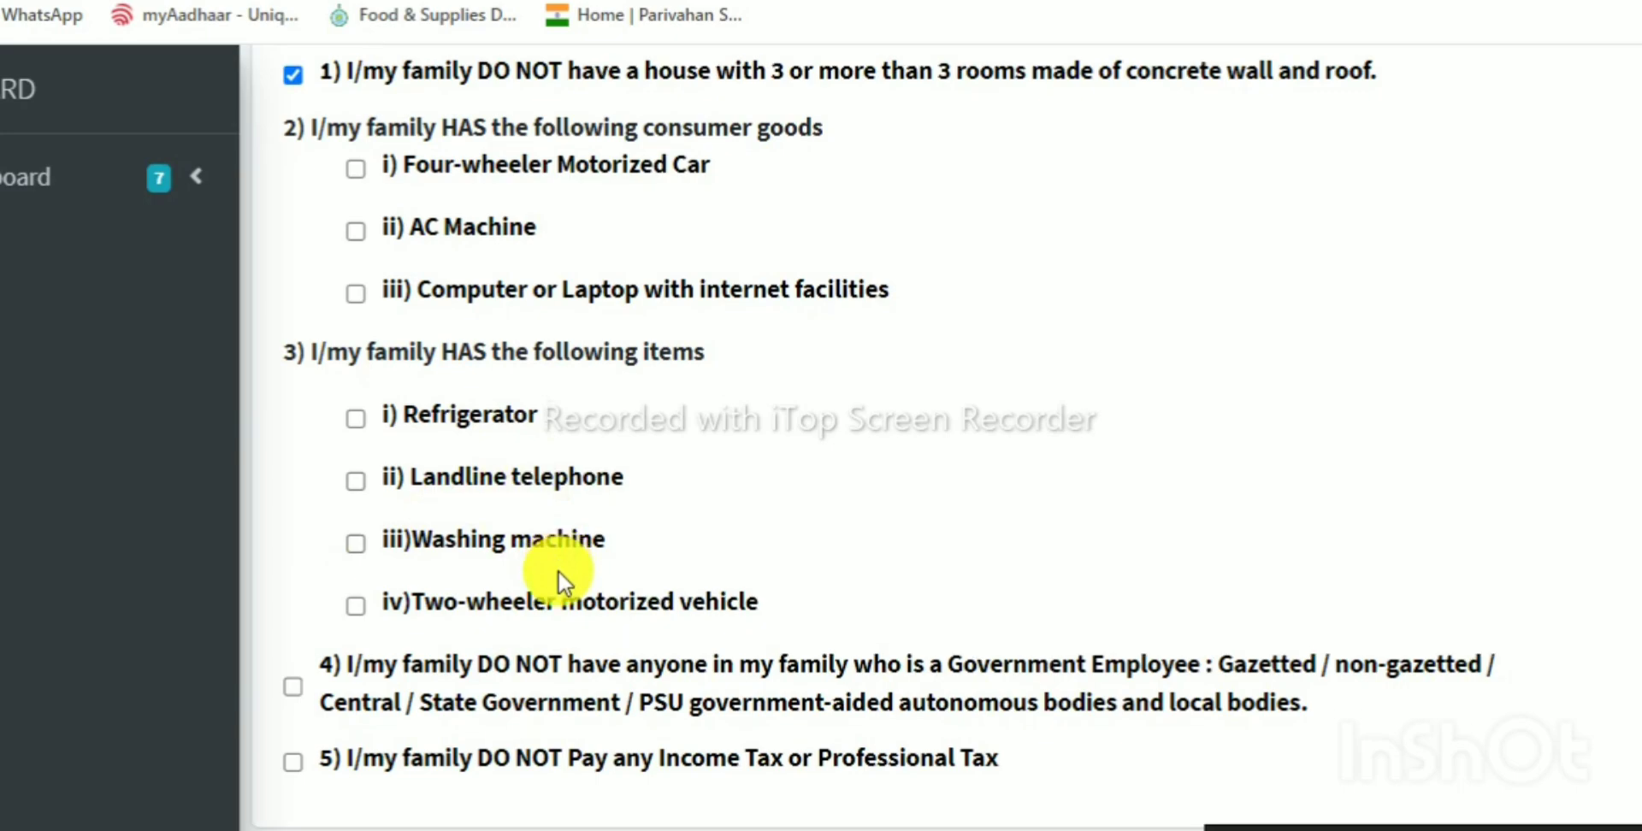
pyautogui.scroll(-3, 558, 571)
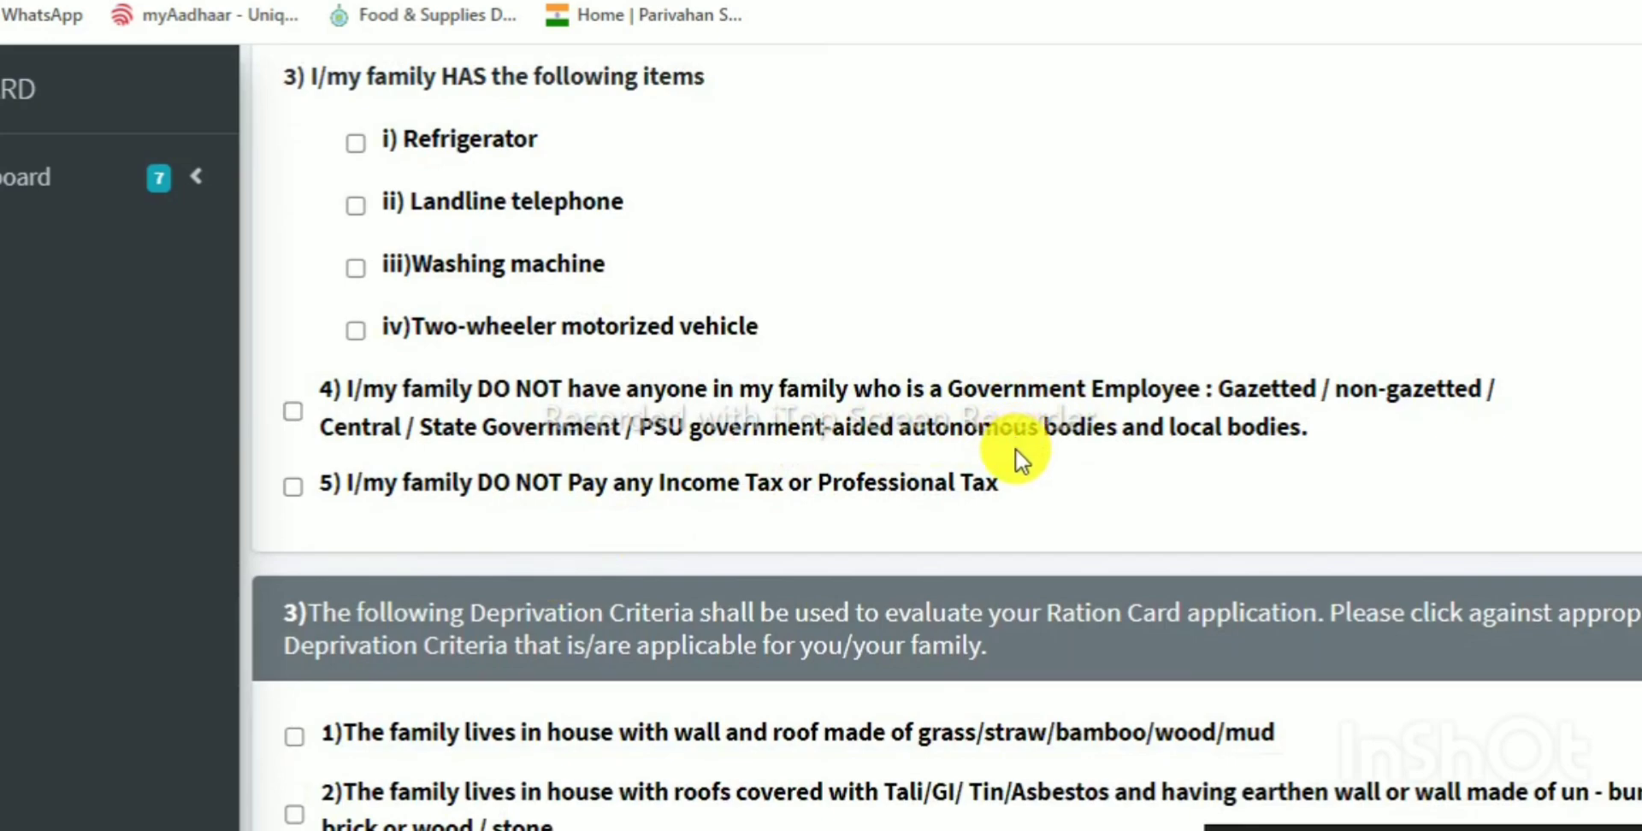
pyautogui.click(293, 409)
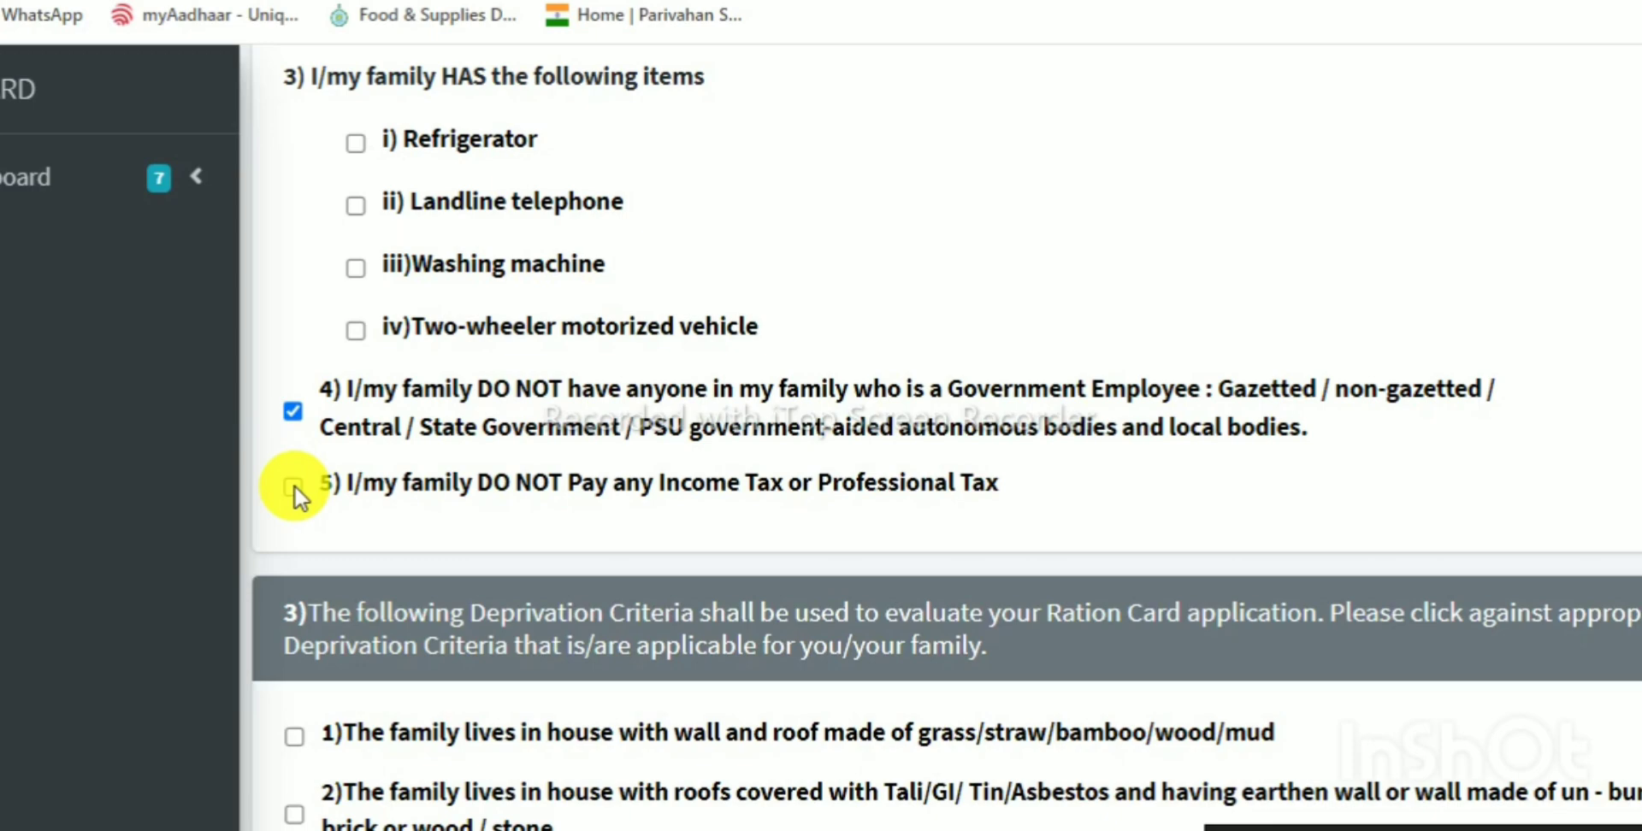
pyautogui.click(294, 485)
pyautogui.scroll(-5, 681, 515)
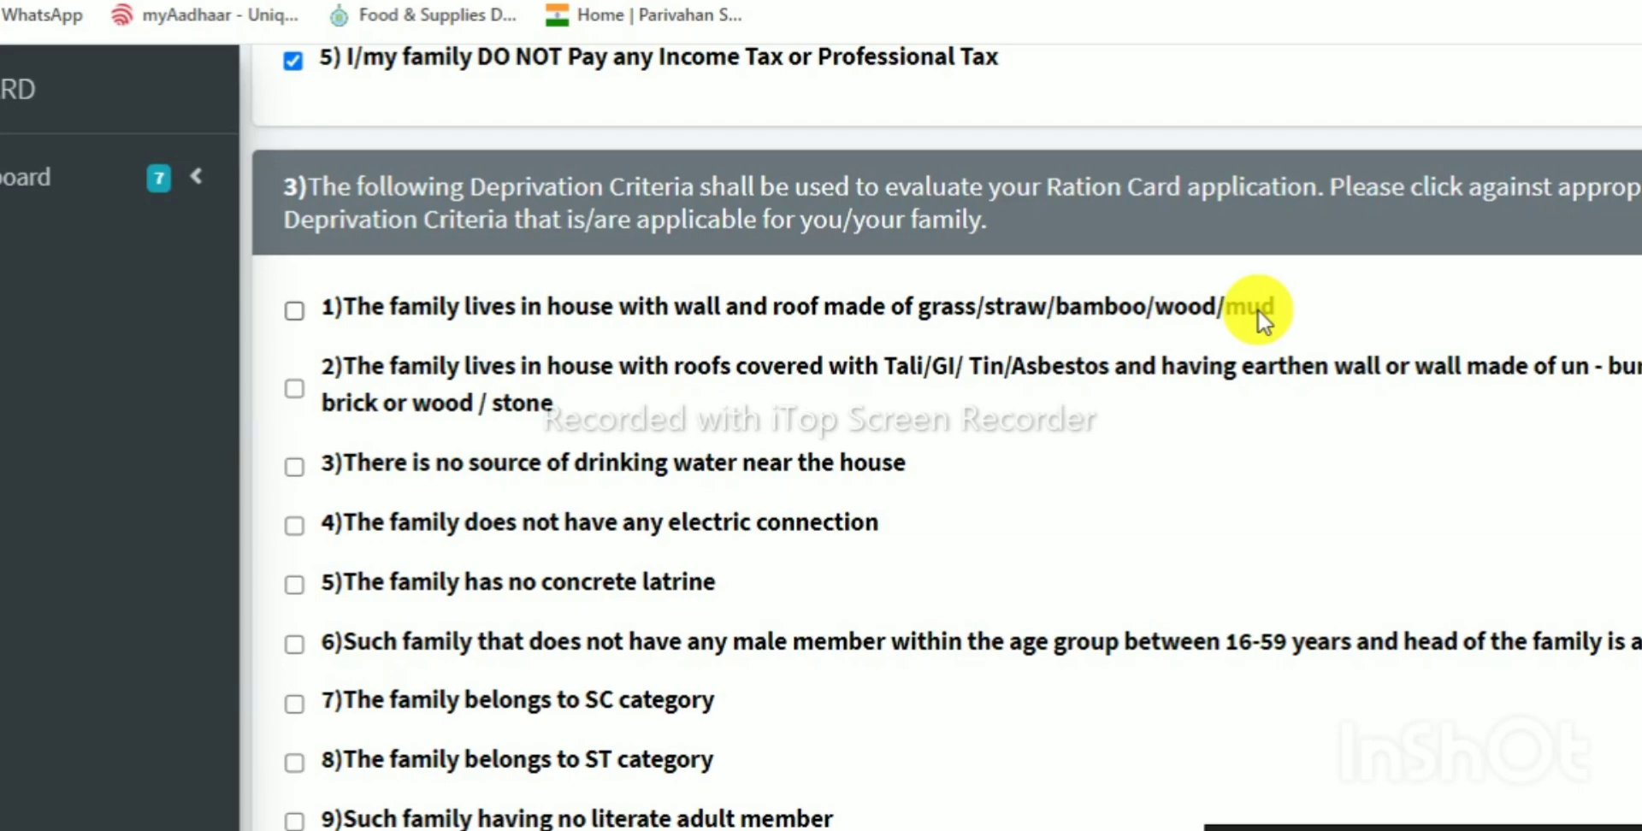
# - Declare a tin-roofed house with earthen walls and no concrete latrine
pyautogui.click(293, 390)
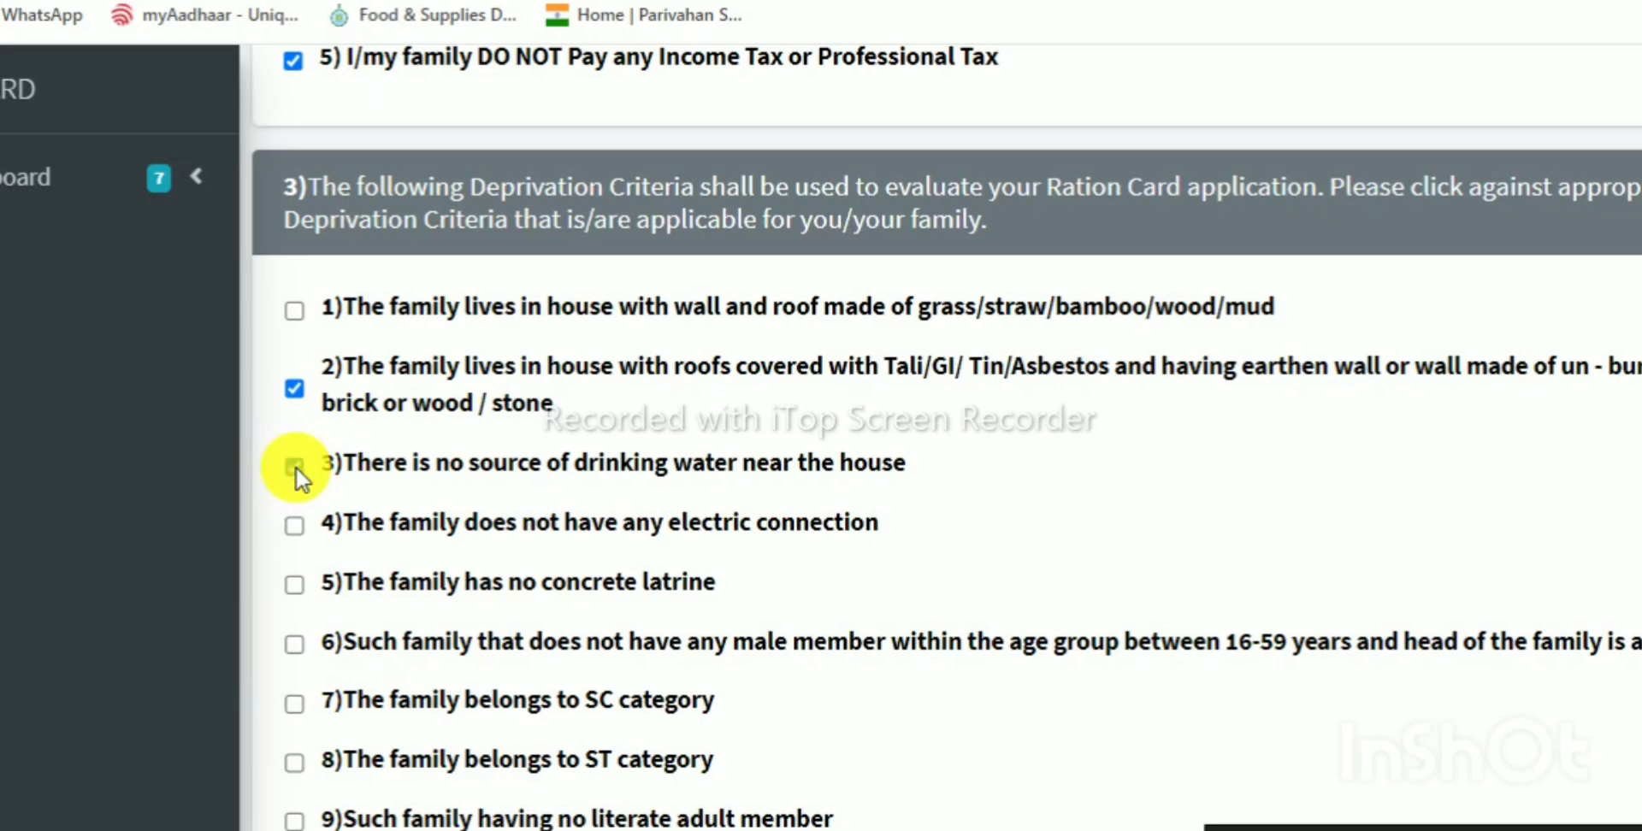
pyautogui.scroll(-3, 491, 327)
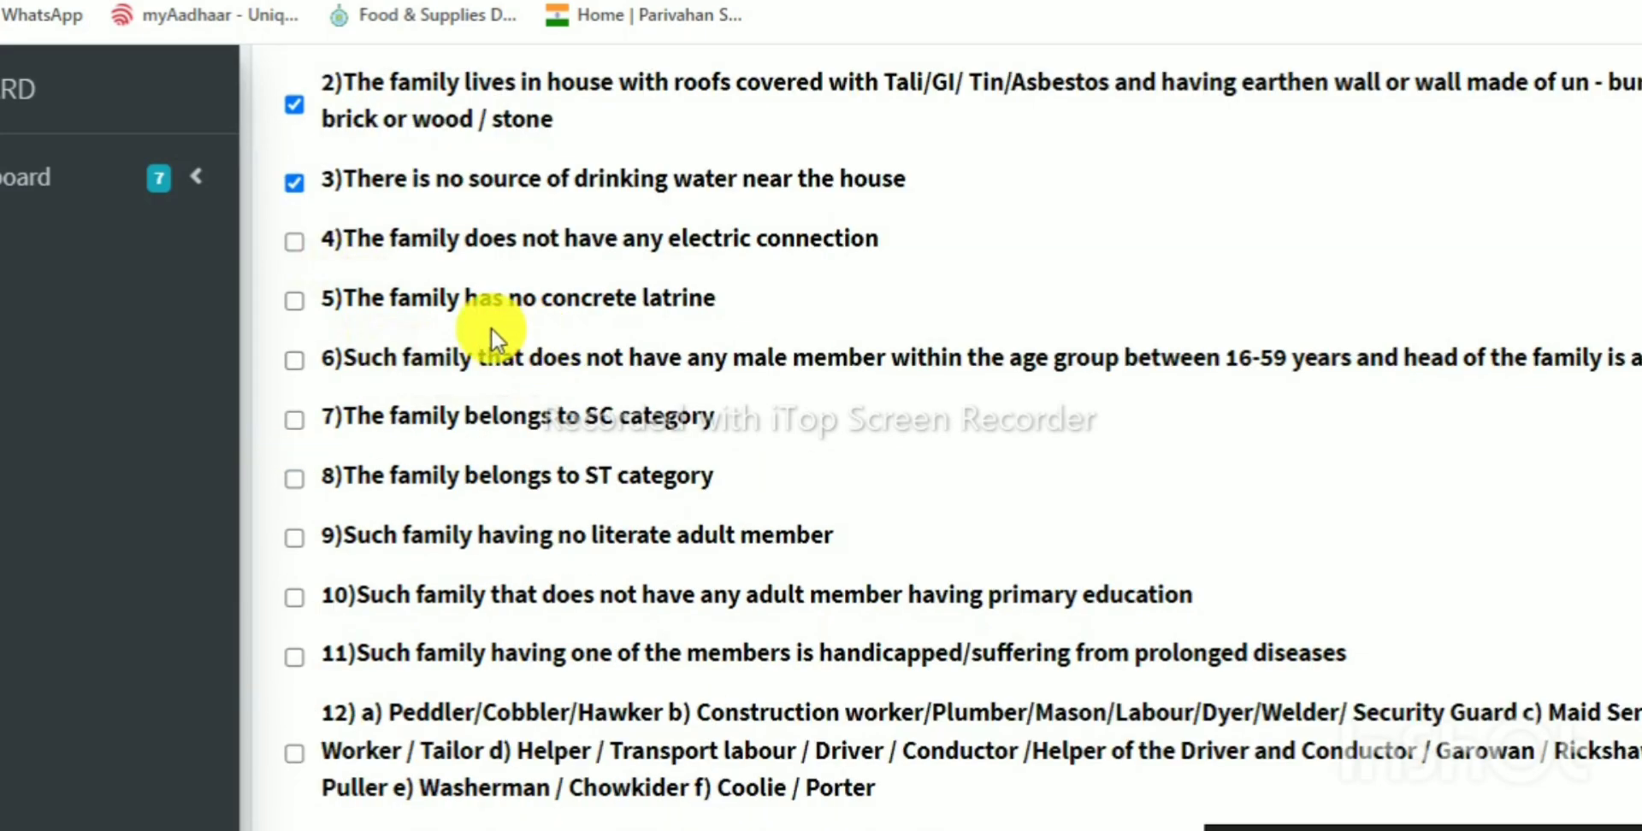
pyautogui.click(295, 298)
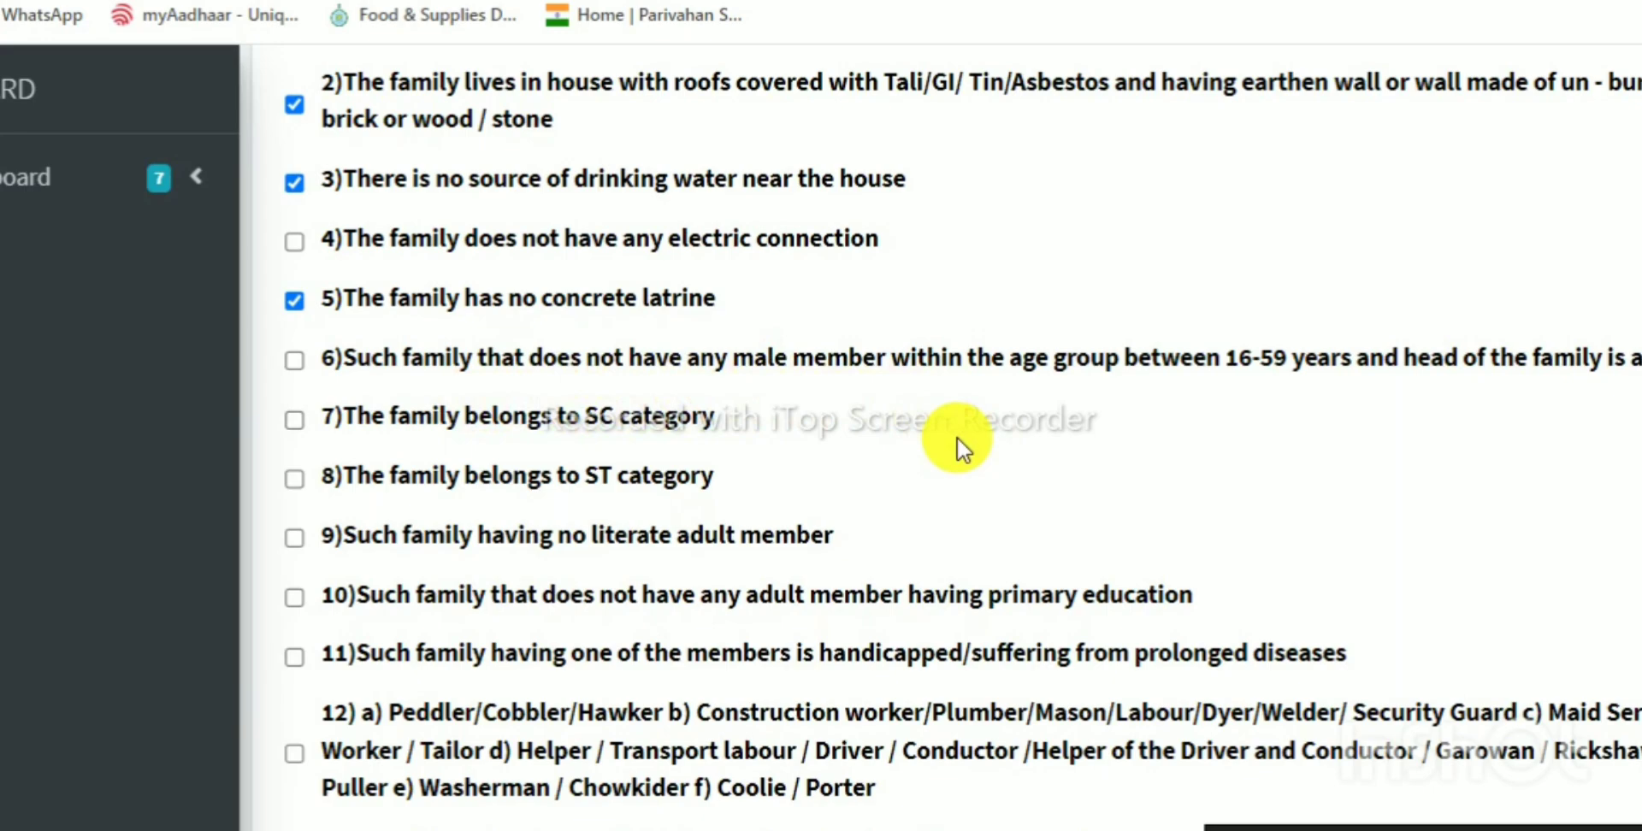
pyautogui.scroll(-3, 1112, 428)
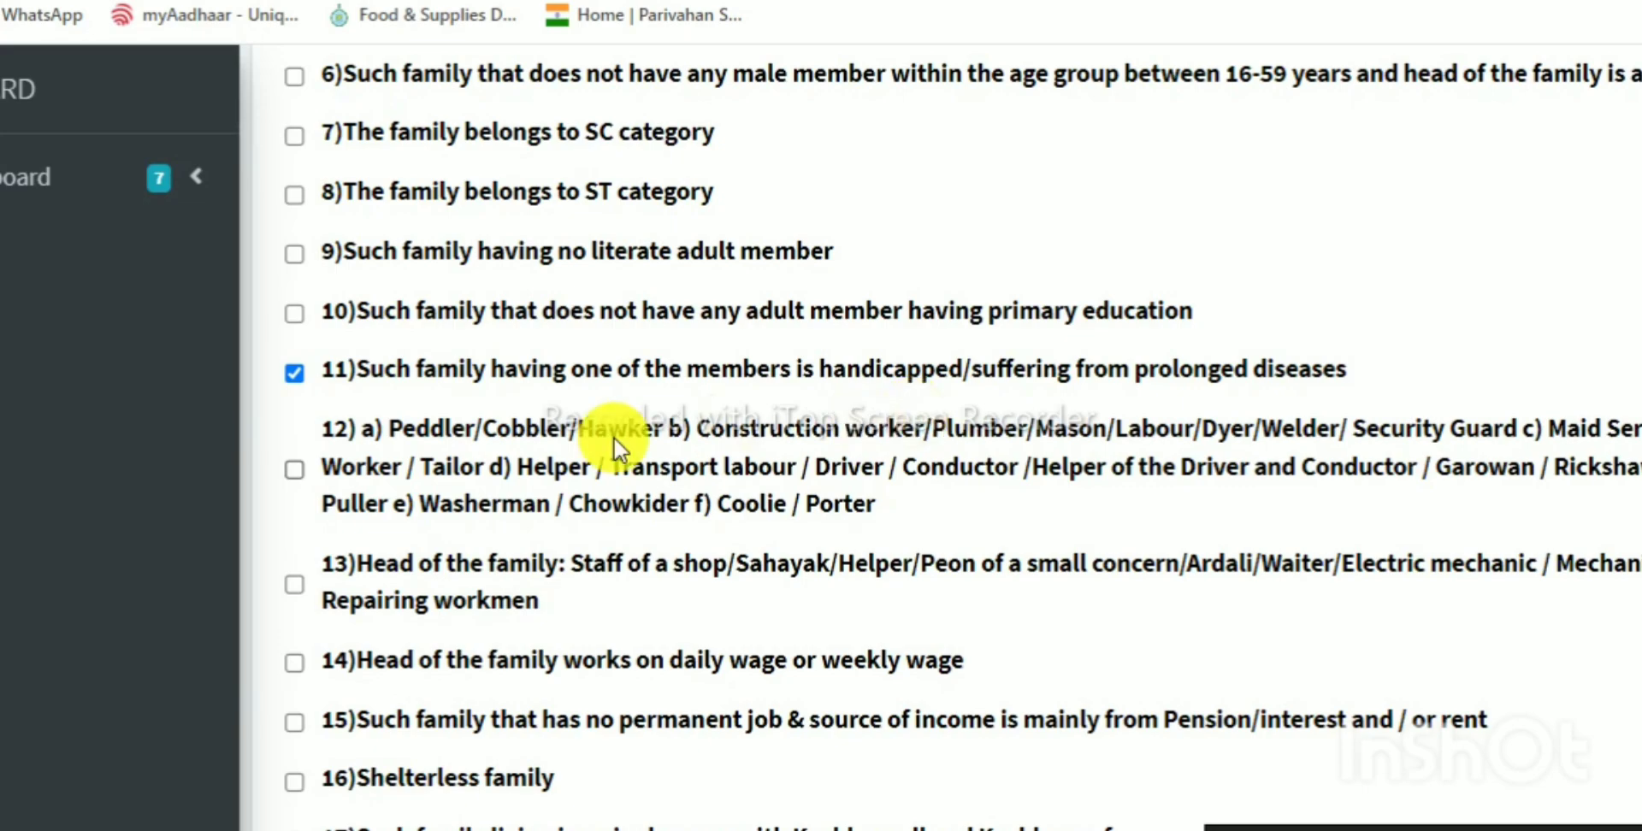
# - Tick item 12 (labour occupations), 14 (daily/weekly wage) and 17 (single kachha room)
pyautogui.click(294, 468)
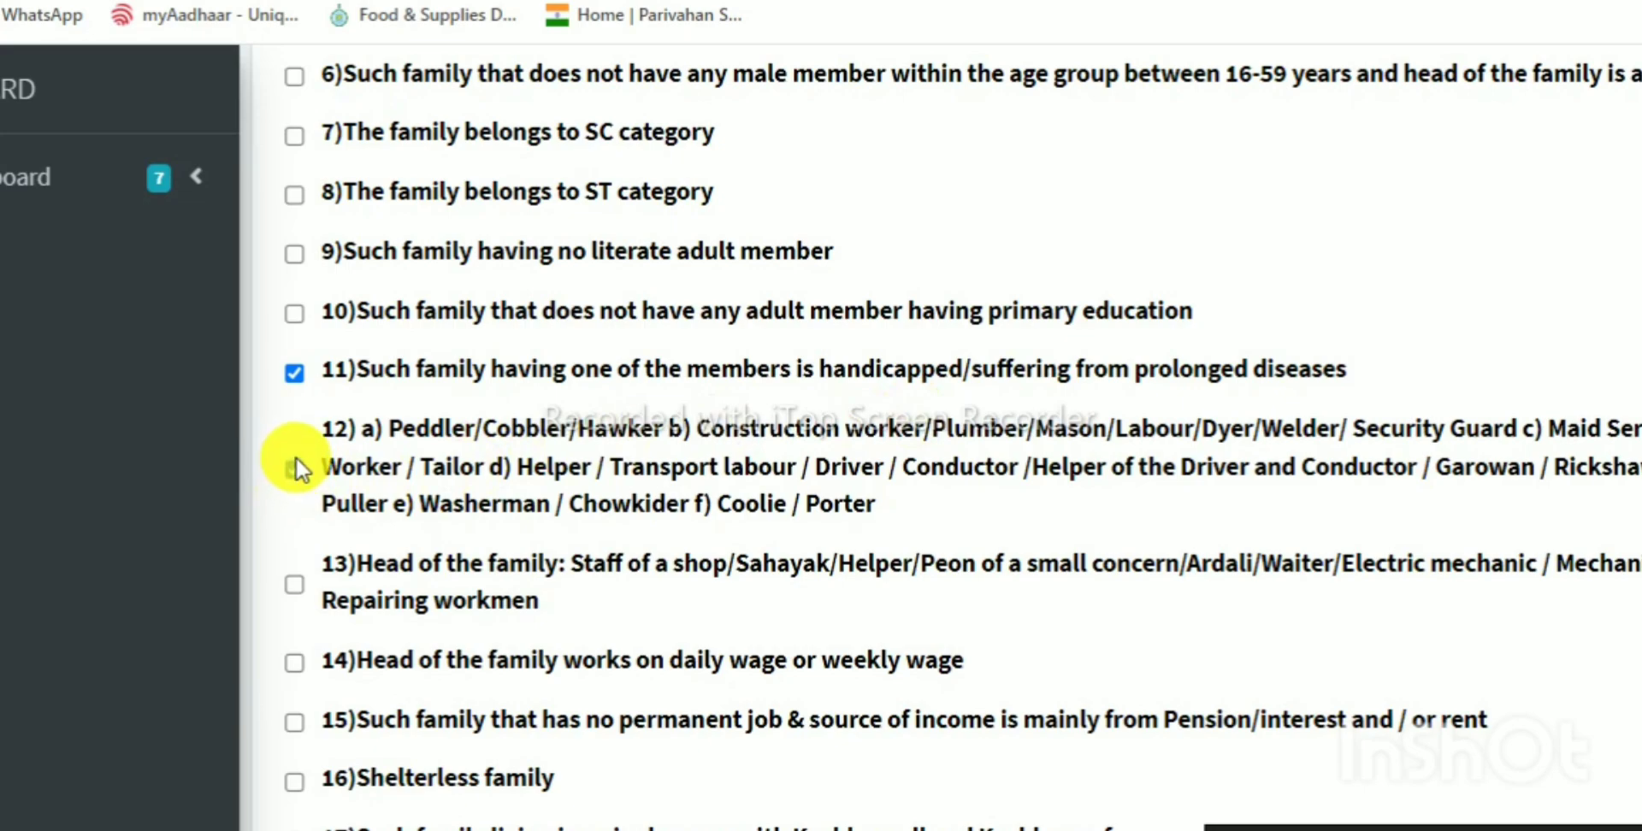
pyautogui.scroll(-3, 960, 462)
pyautogui.click(294, 371)
pyautogui.click(300, 556)
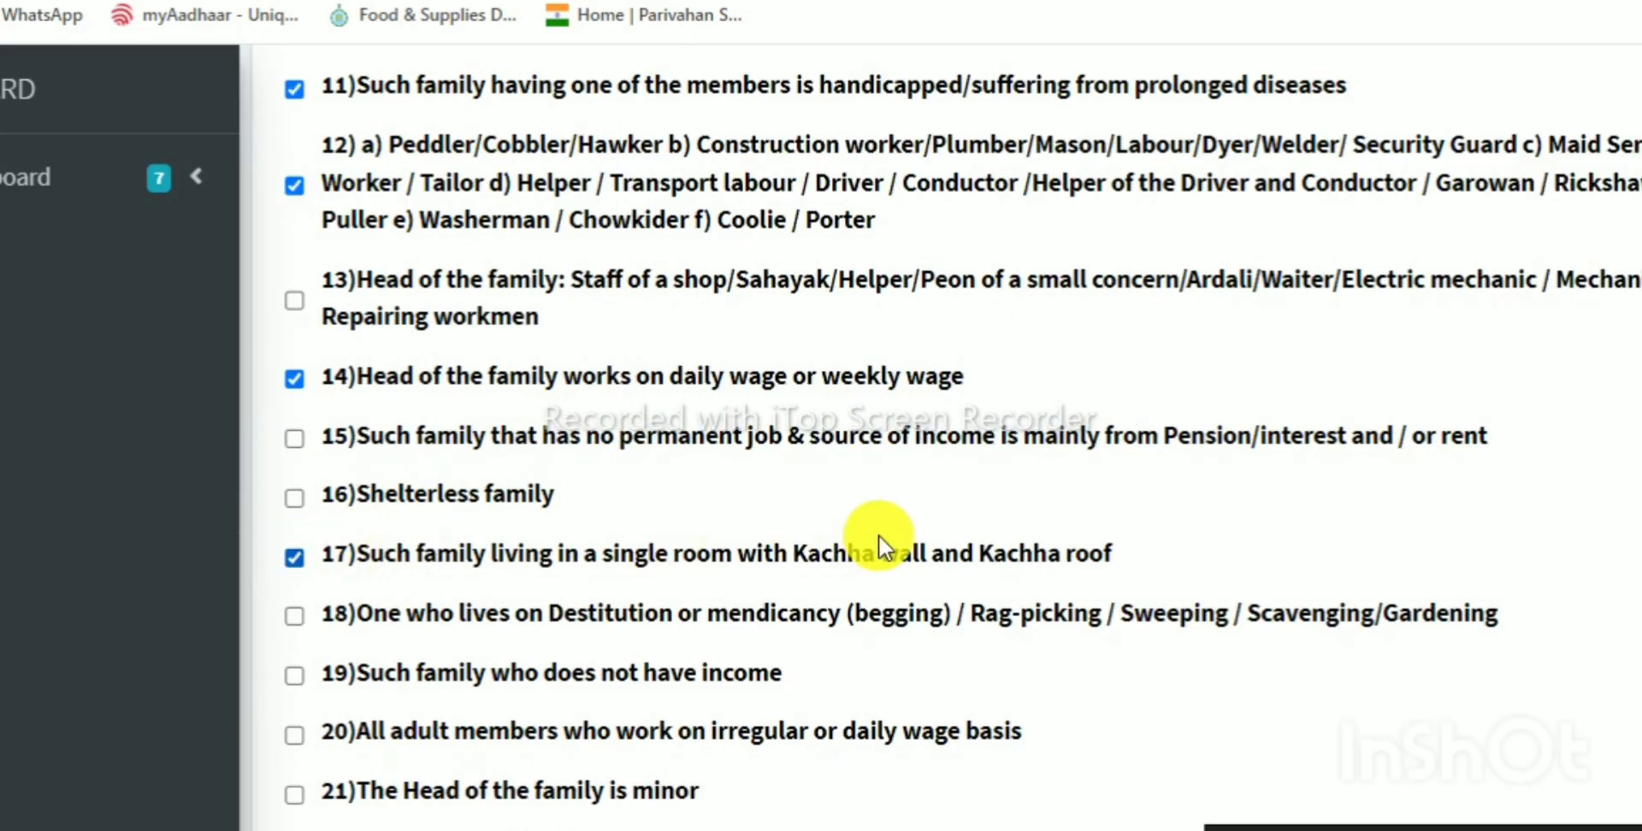
pyautogui.scroll(-3, 879, 536)
pyautogui.scroll(-1, 880, 535)
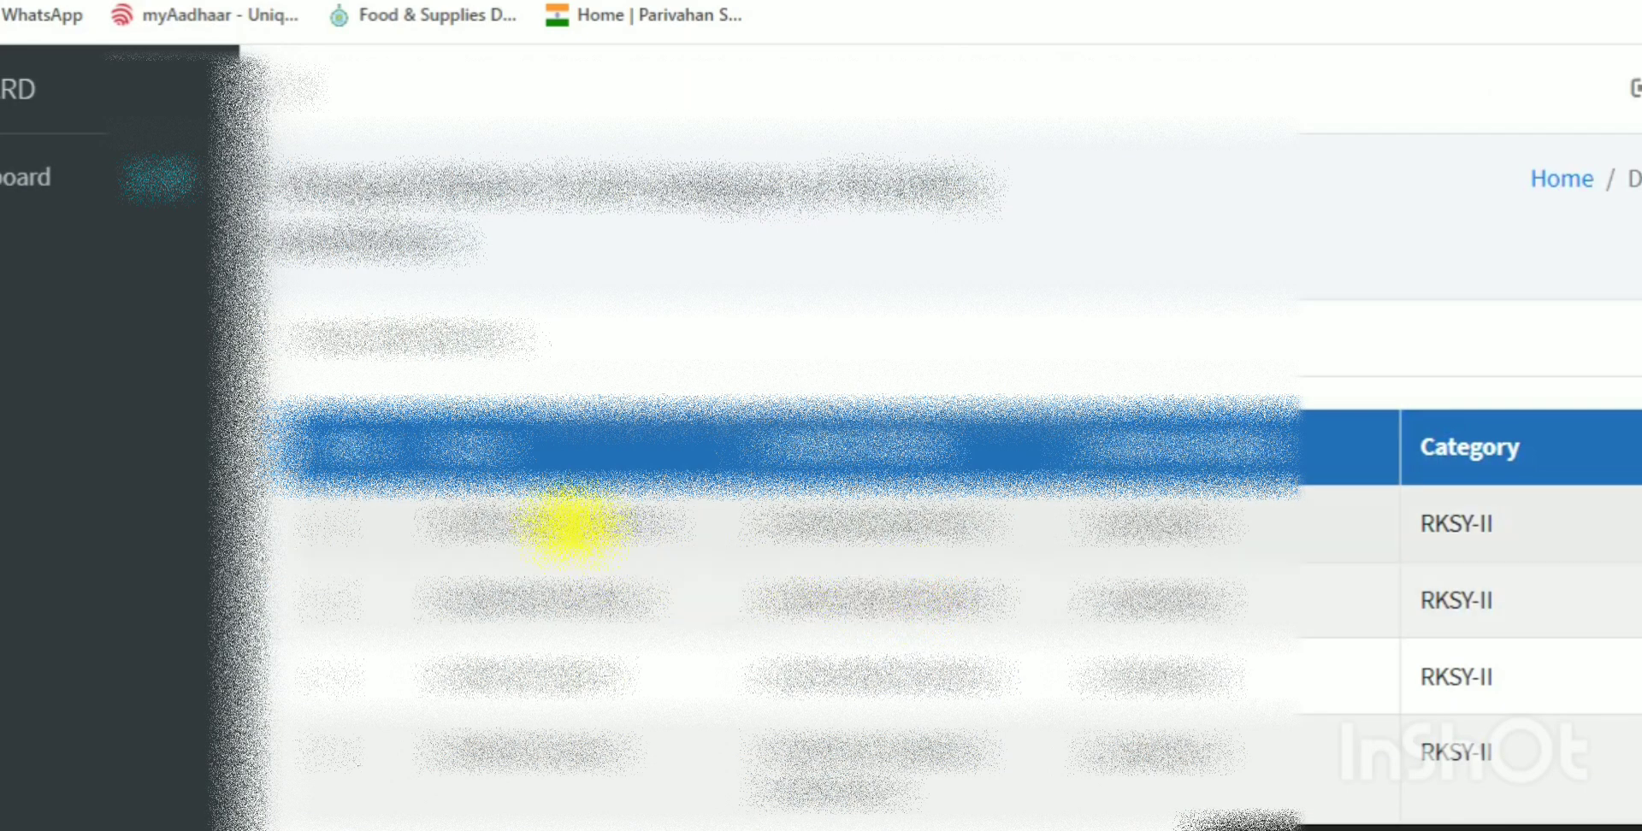
pyautogui.scroll(-5, 745, 413)
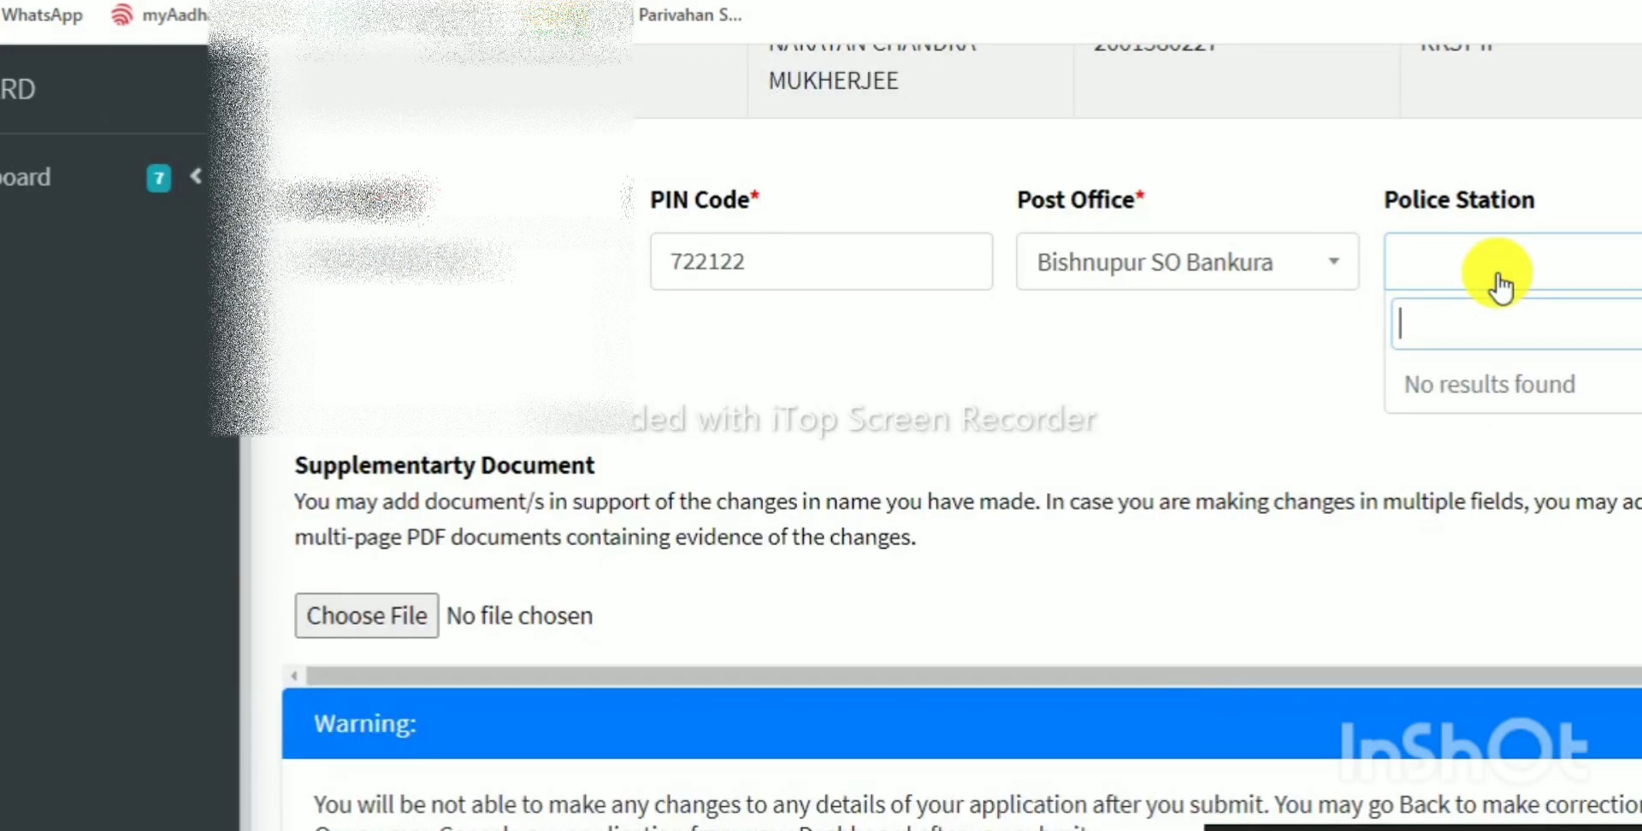
# - Try the Police Station dropdown, which offers no stations to pick
pyautogui.click(1295, 320)
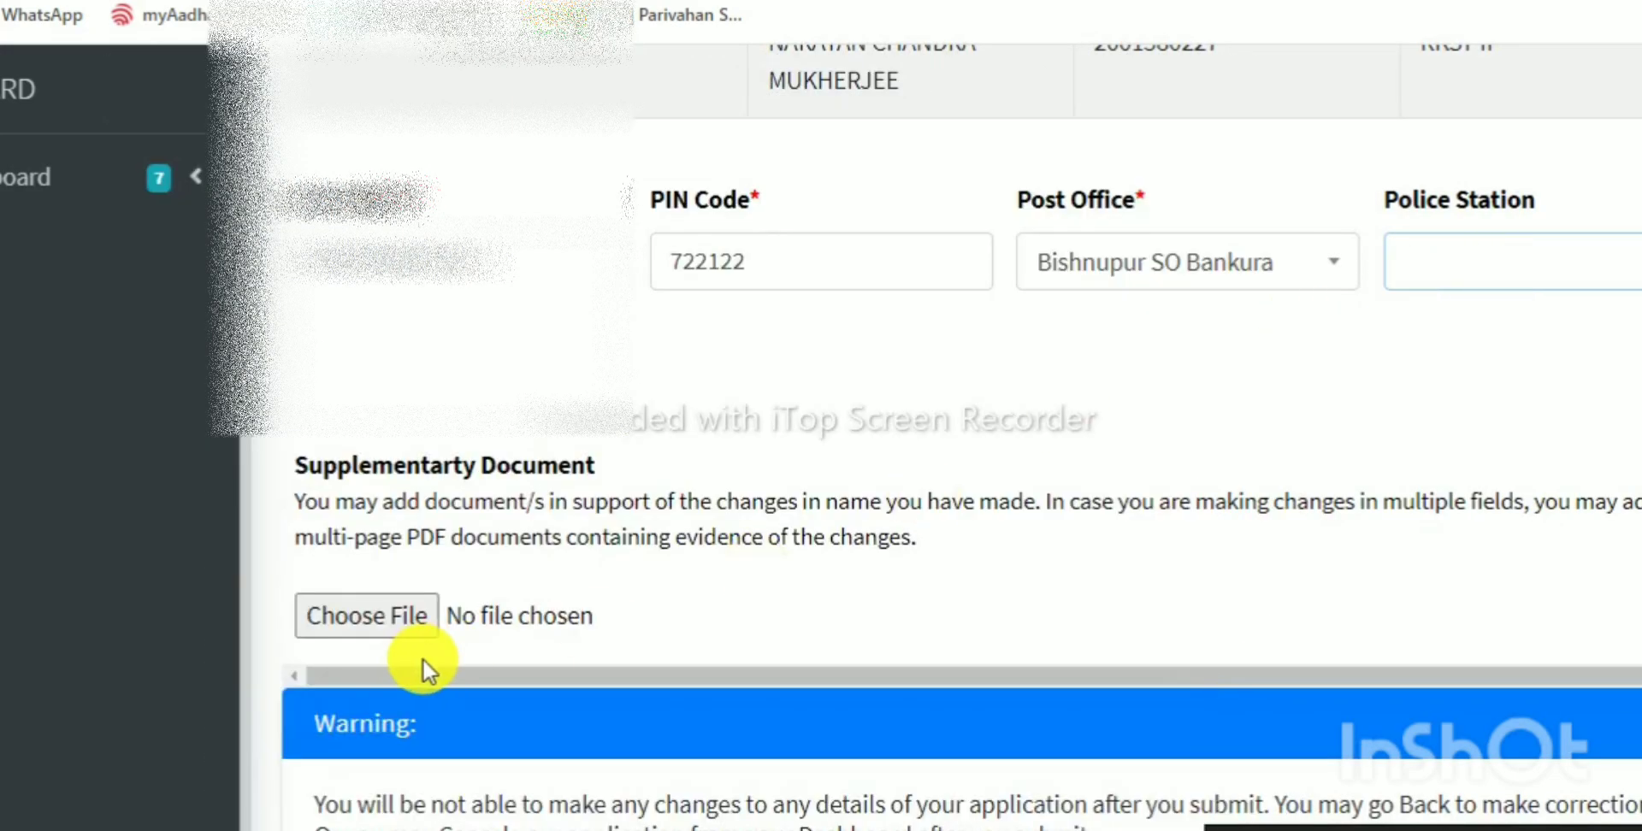
pyautogui.click(1420, 274)
pyautogui.click(1422, 272)
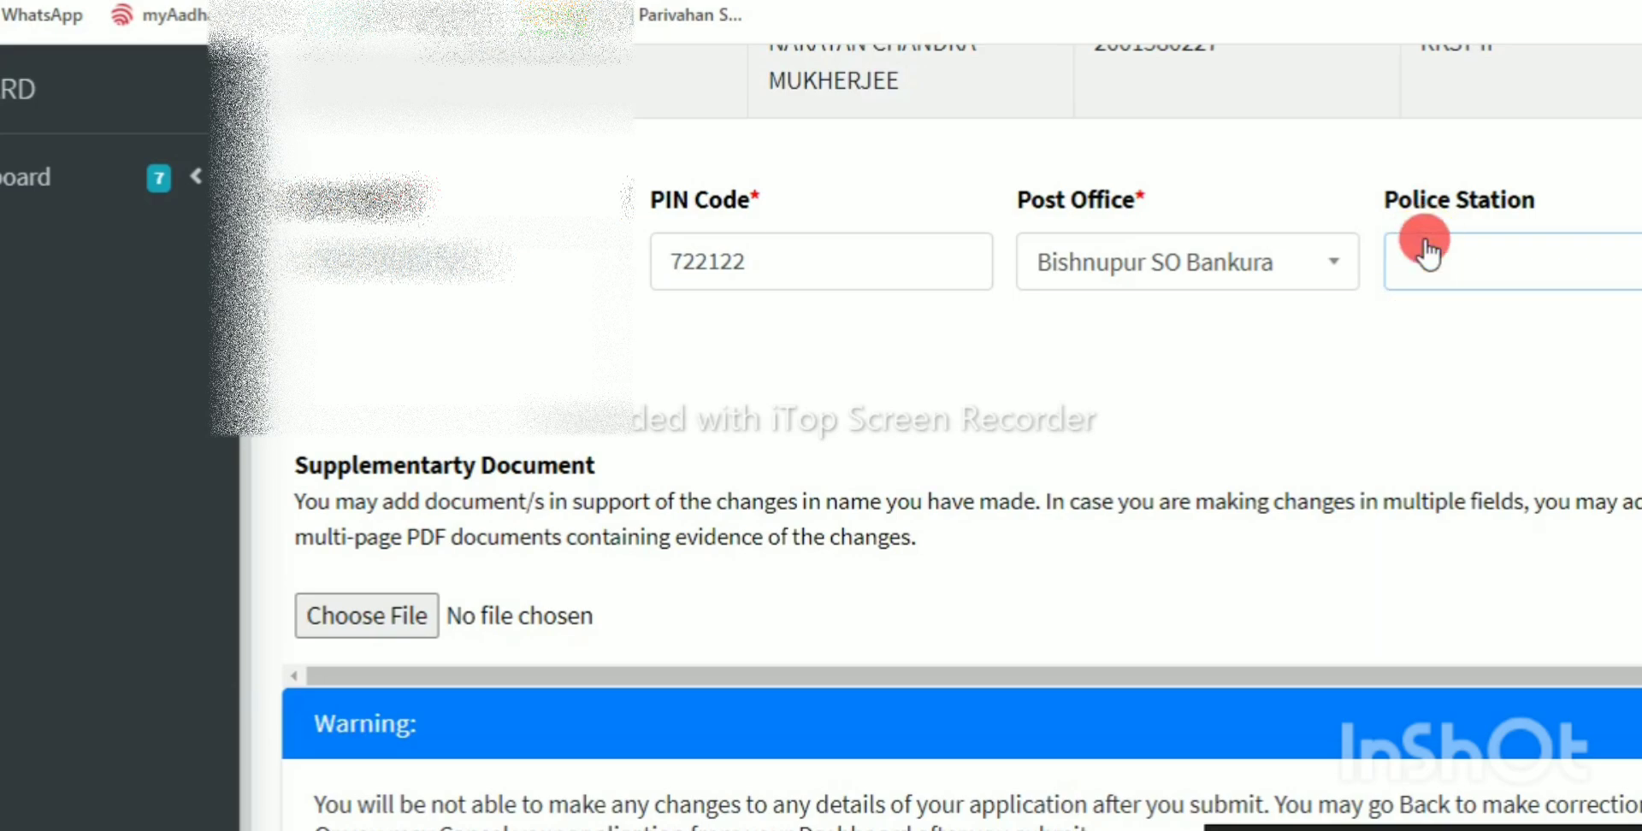
pyautogui.click(1425, 253)
pyautogui.click(1425, 253)
pyautogui.click(1425, 253)
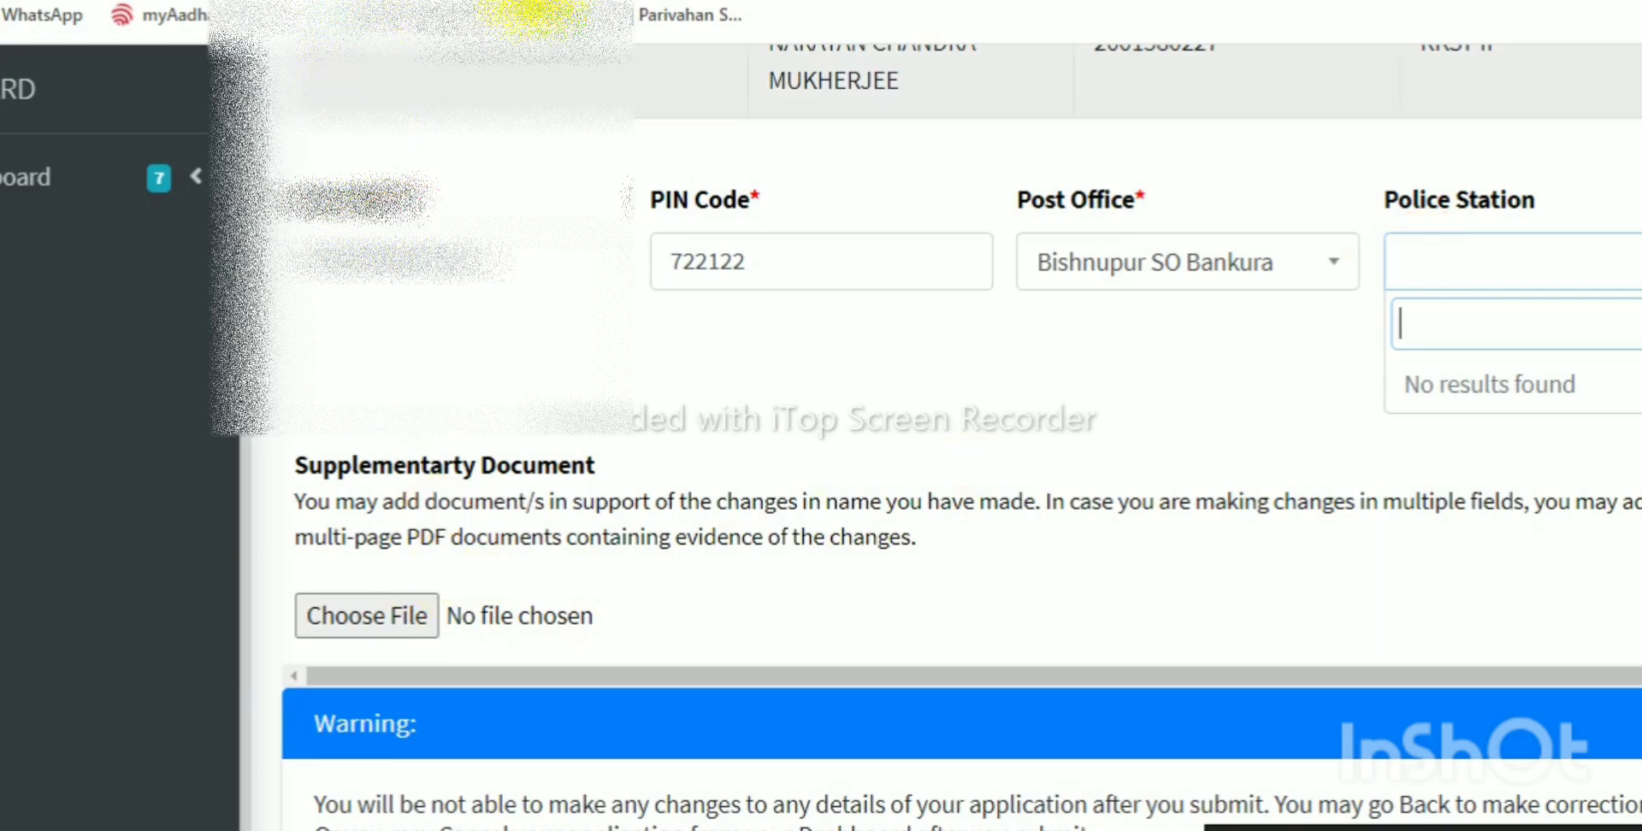
# - Attach BHARATI.pdf as the Supplementary Document
pyautogui.click(415, 619)
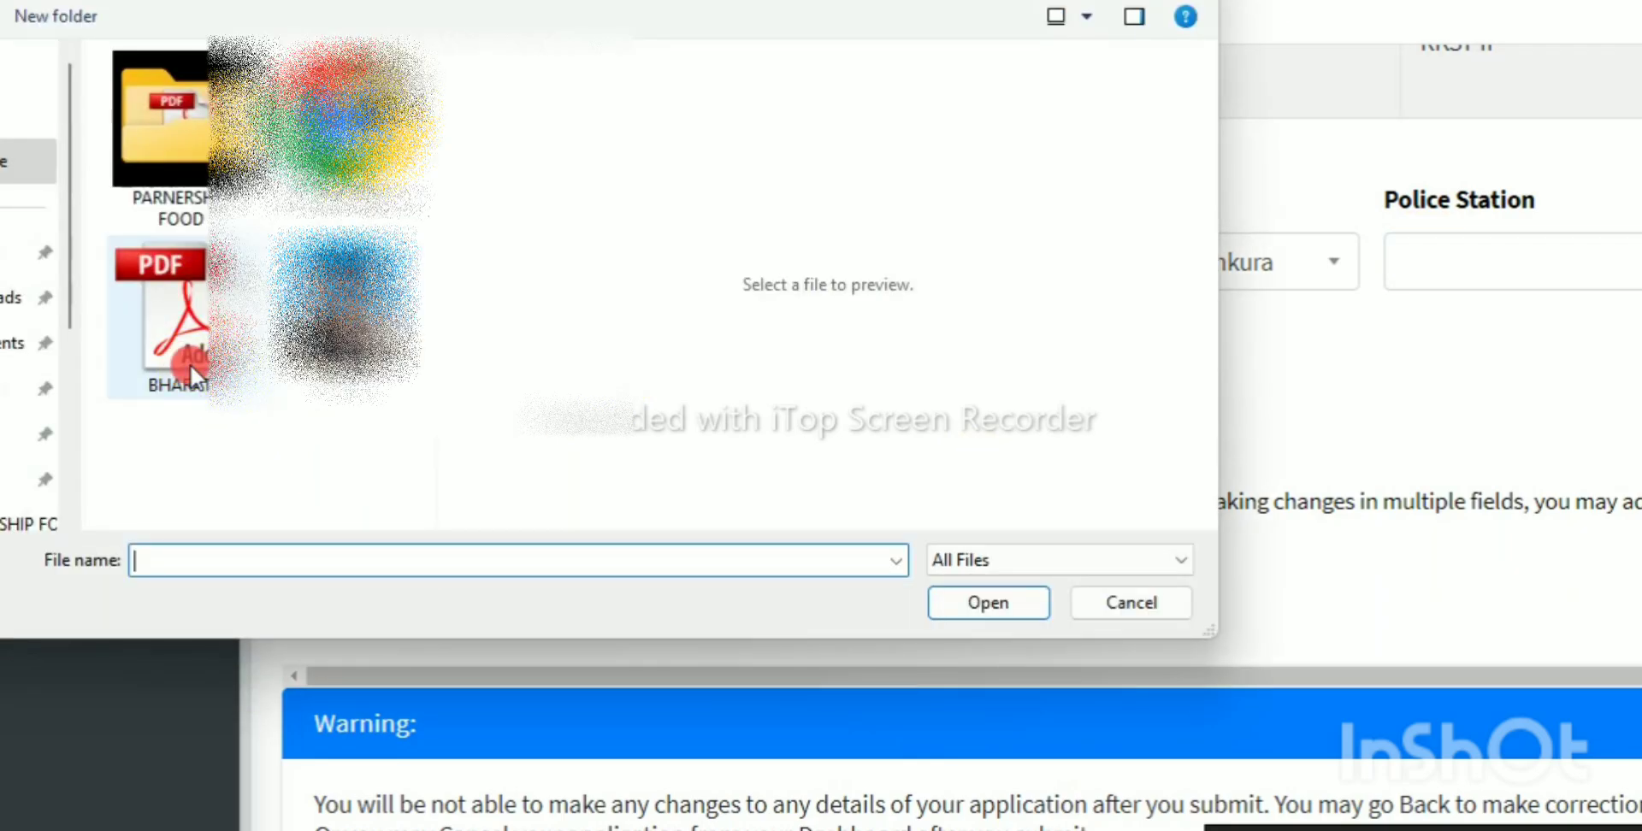
pyautogui.click(190, 364)
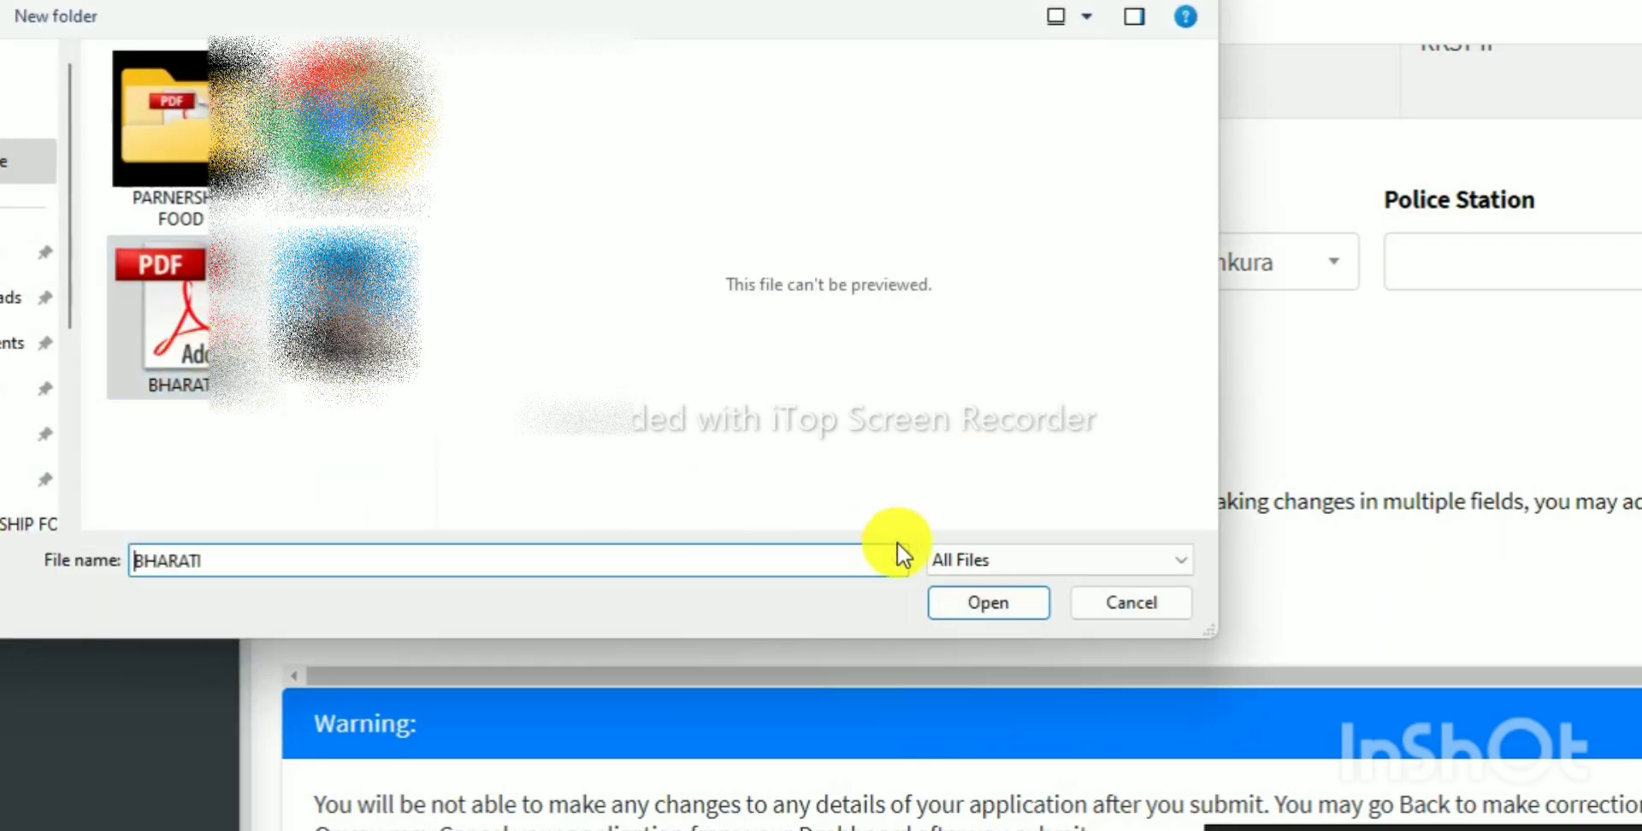
pyautogui.click(990, 601)
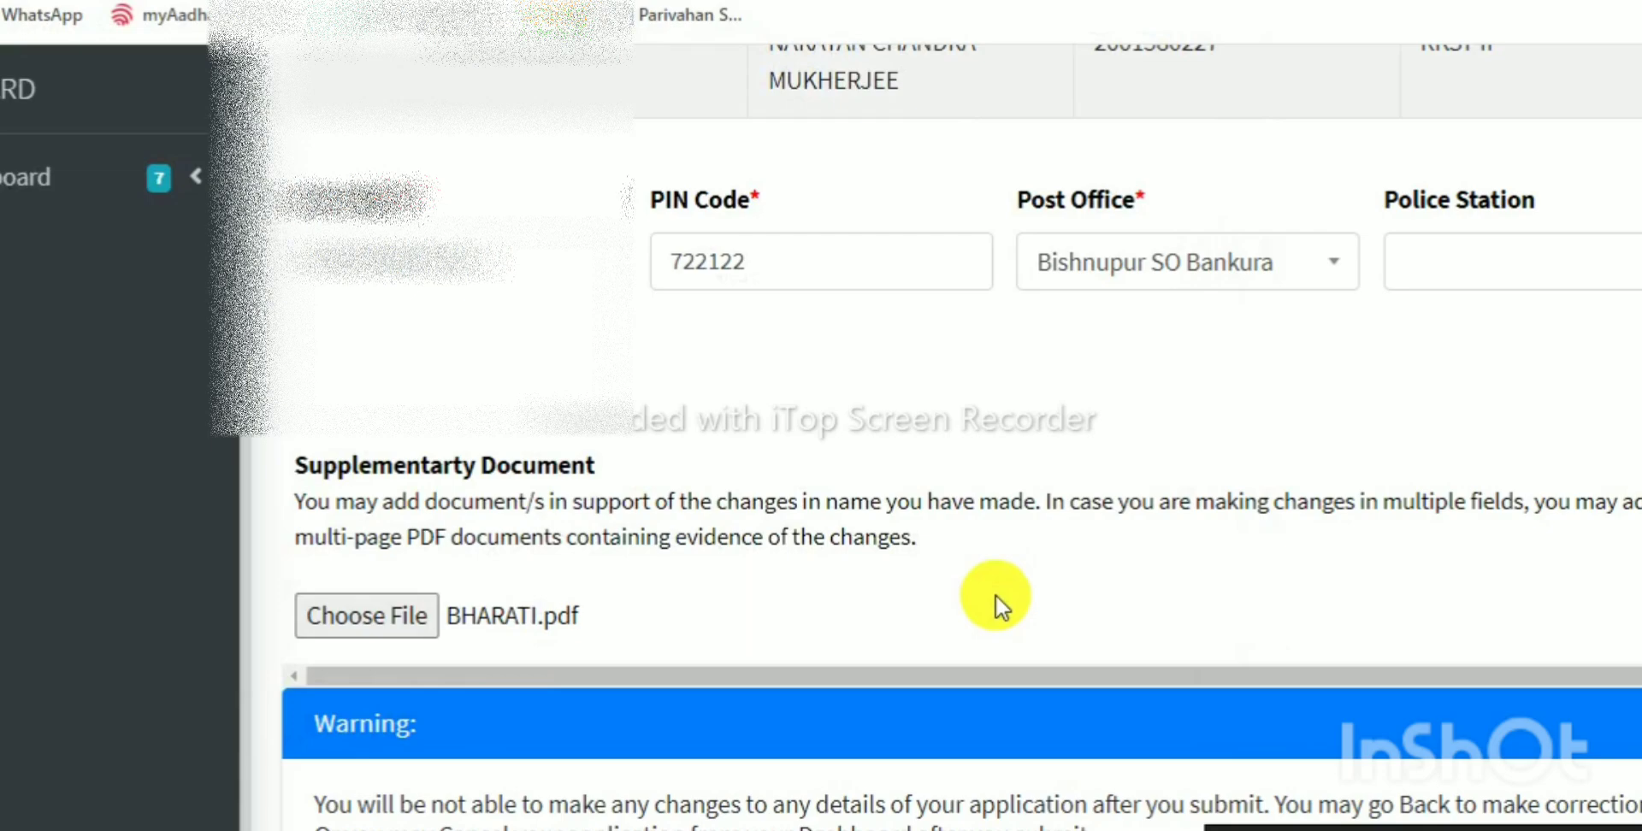
# - Agree that no further changes are needed and proceed to confirmation
pyautogui.scroll(-3, 978, 593)
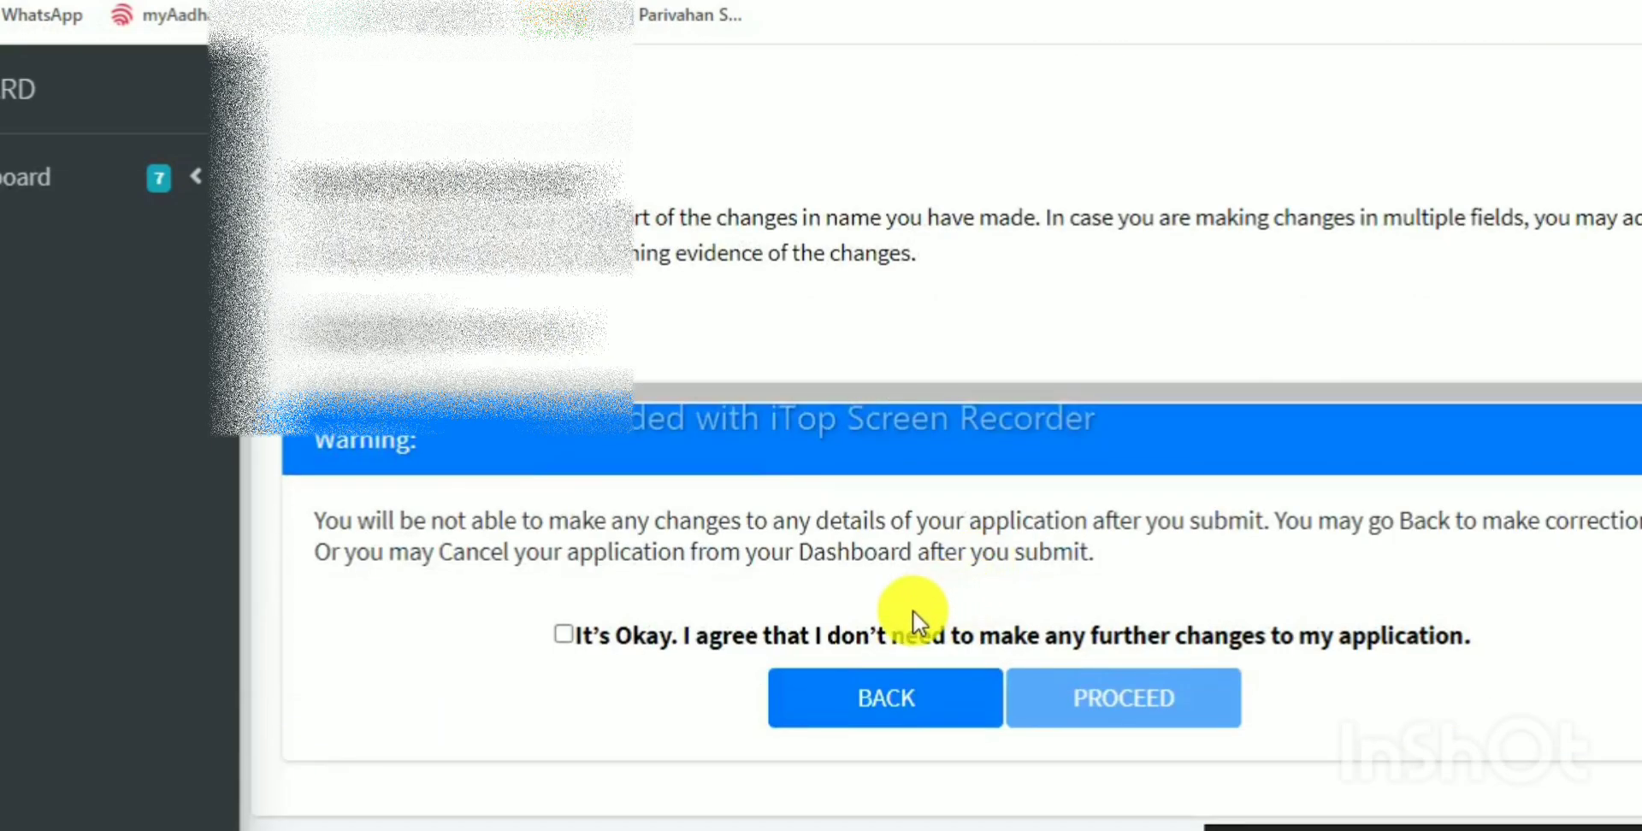
pyautogui.click(562, 634)
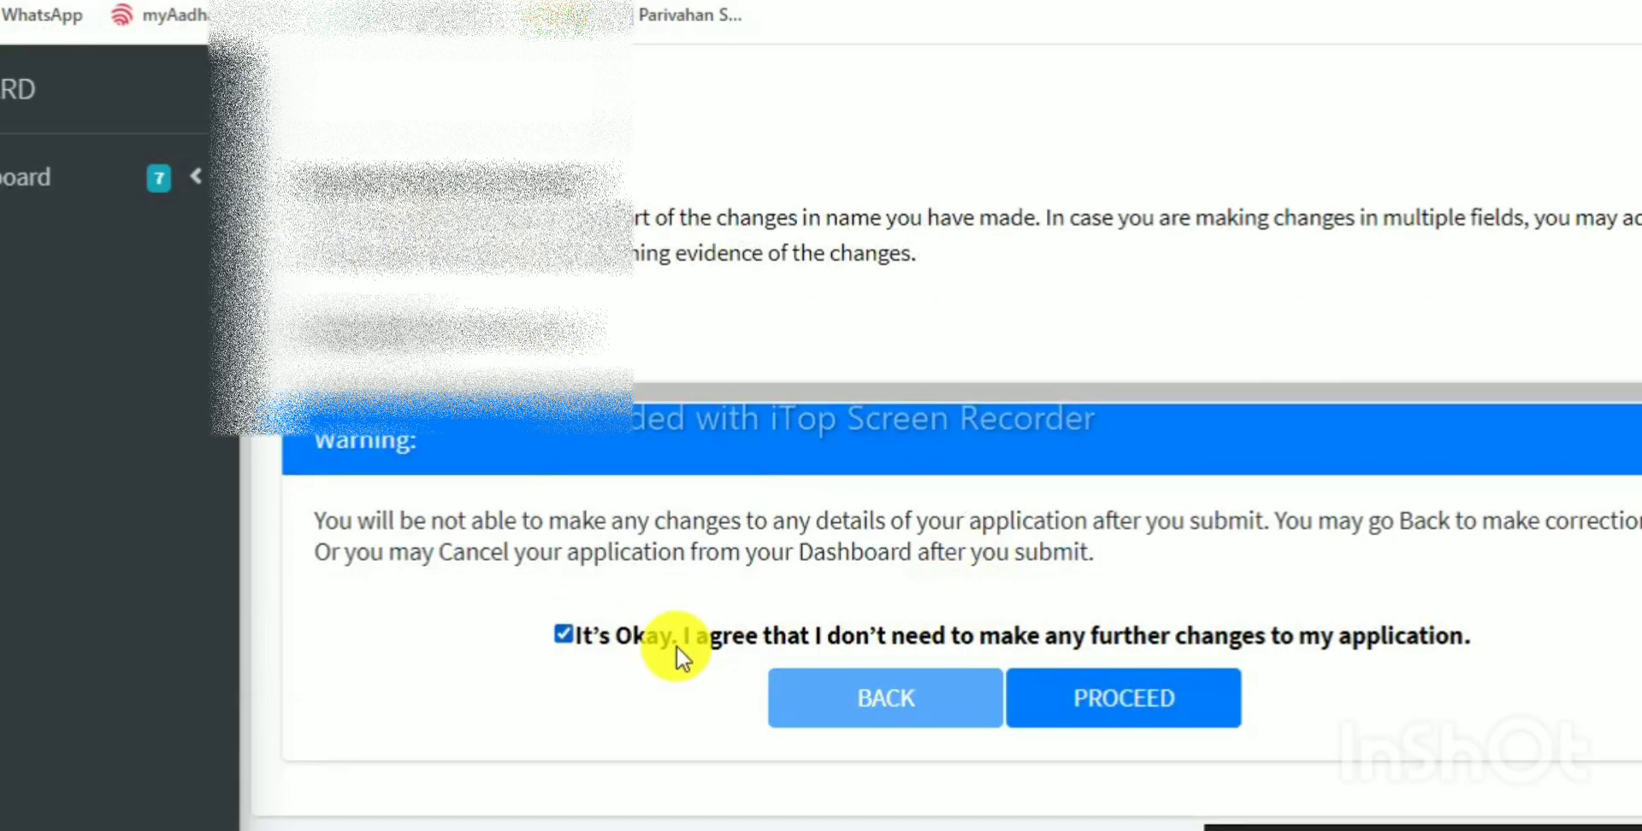
pyautogui.click(1142, 700)
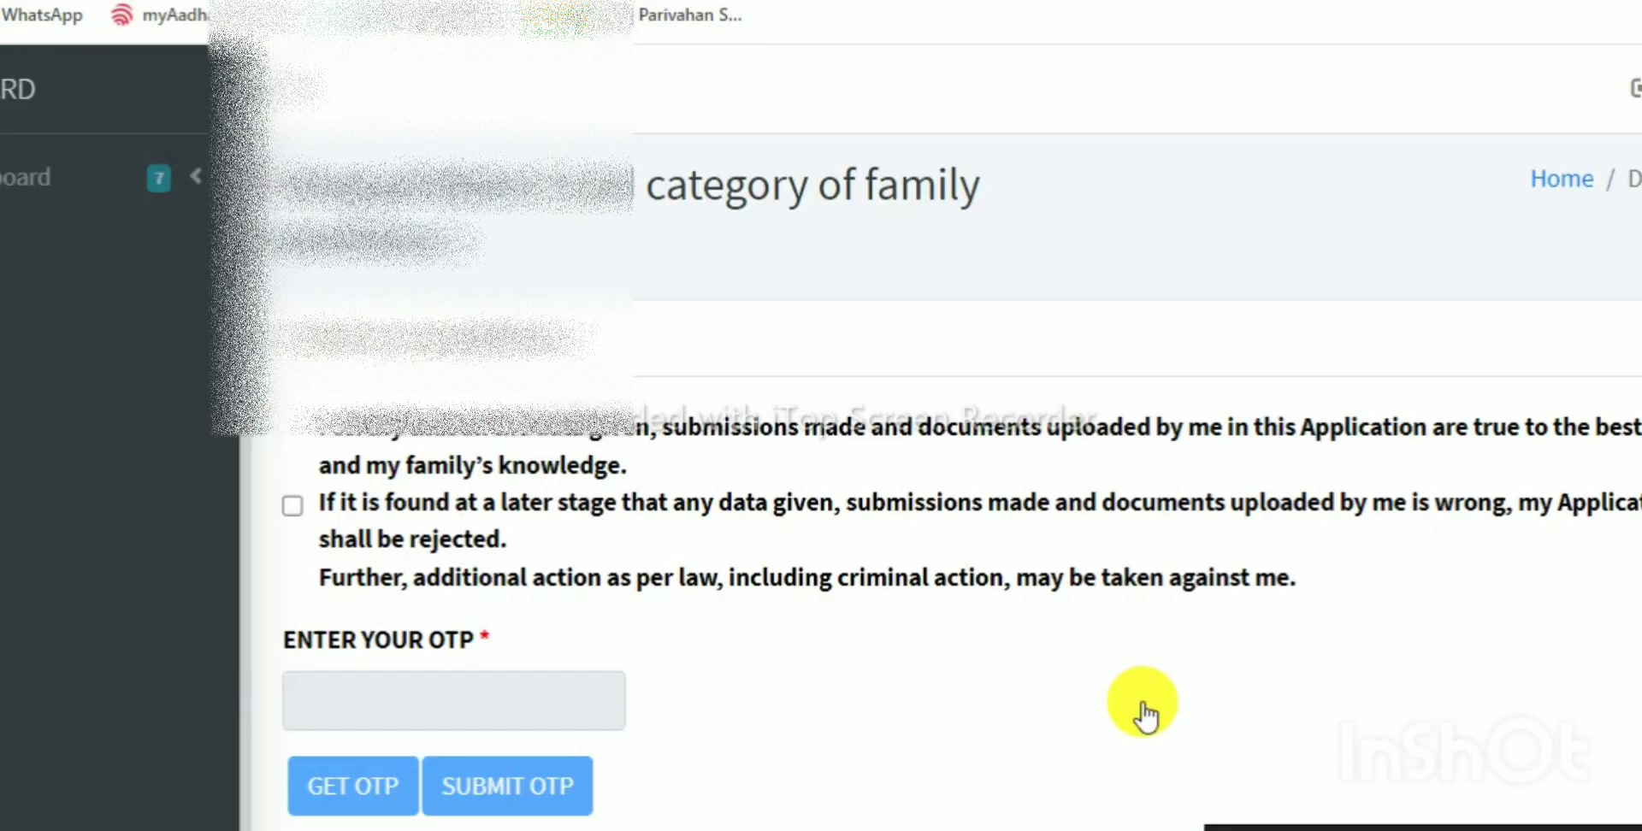
# - Certify the data is true, request the submission OTP and enter the received code
pyautogui.click(291, 506)
pyautogui.click(357, 791)
pyautogui.click(412, 746)
pyautogui.click(432, 687)
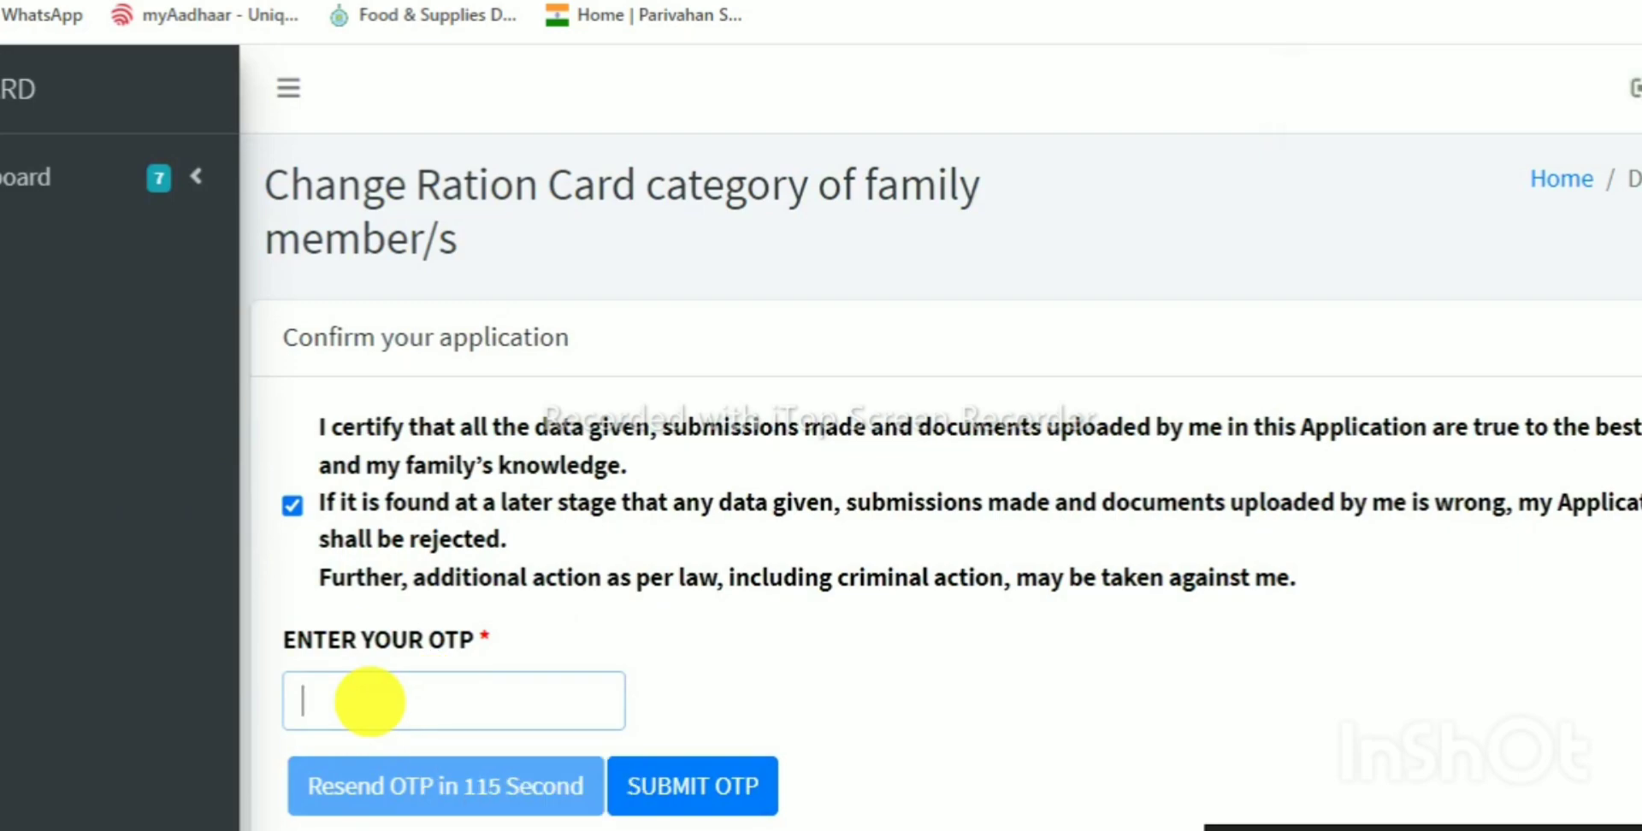
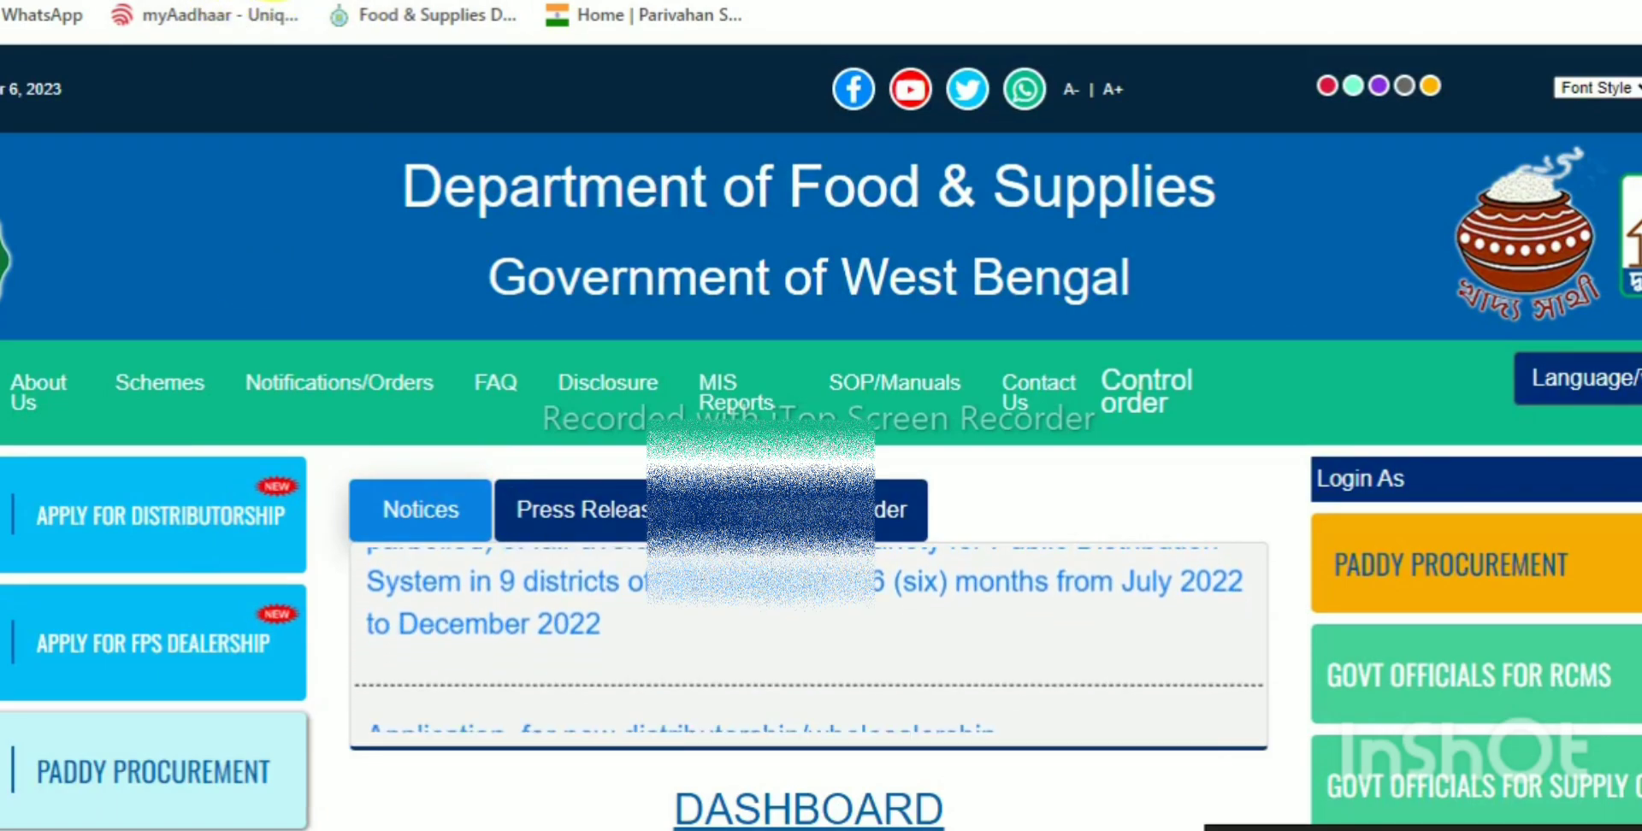
# - Scroll to Special Services and open Check Status of Ration Card Application
pyautogui.scroll(-5, 623, 688)
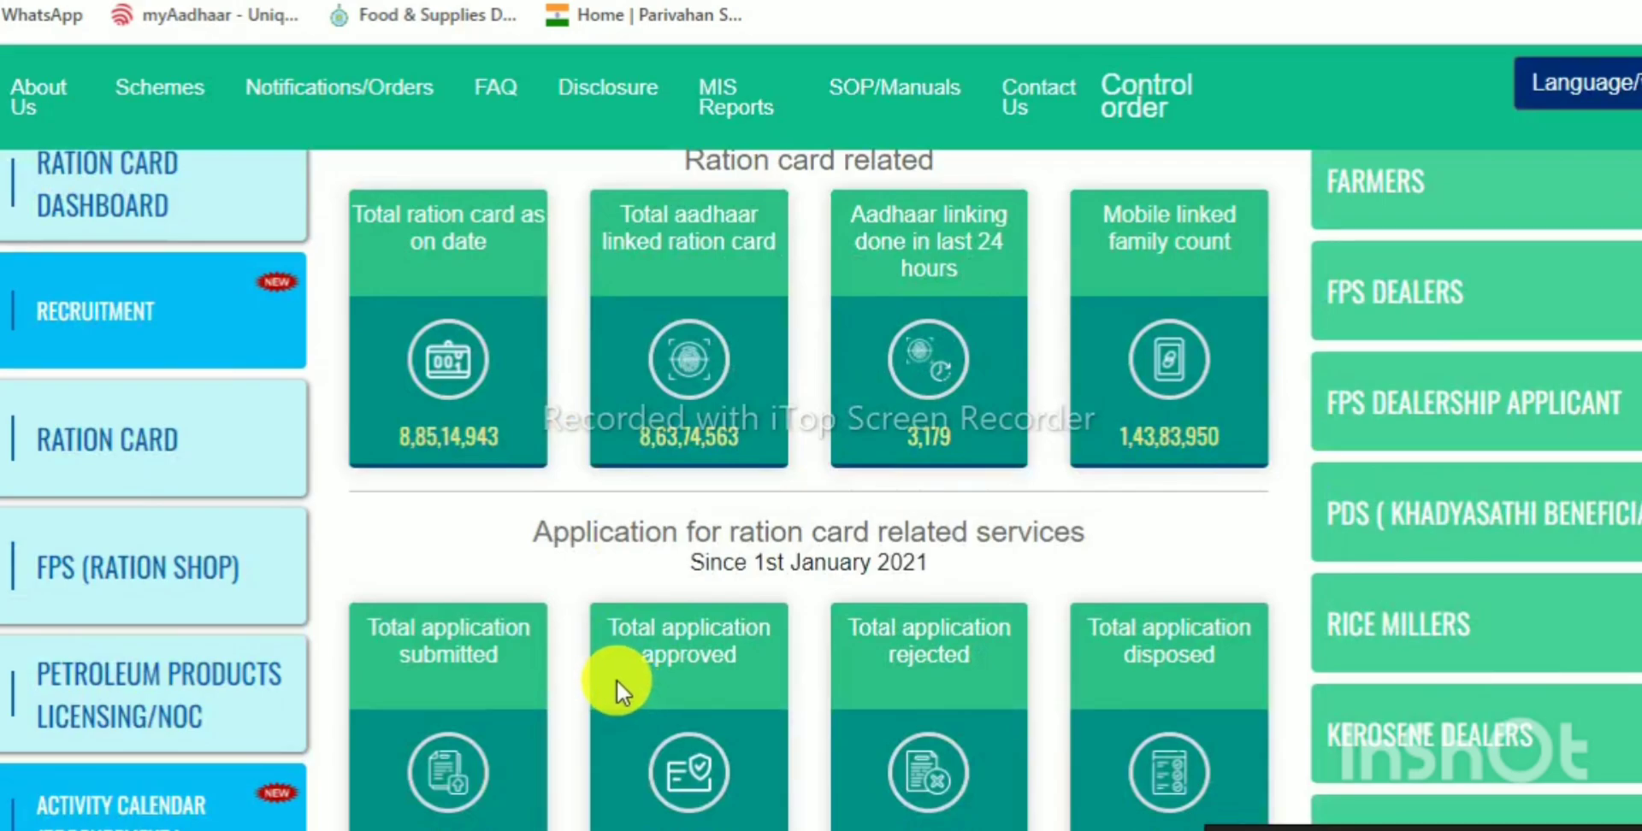
pyautogui.scroll(-10, 618, 680)
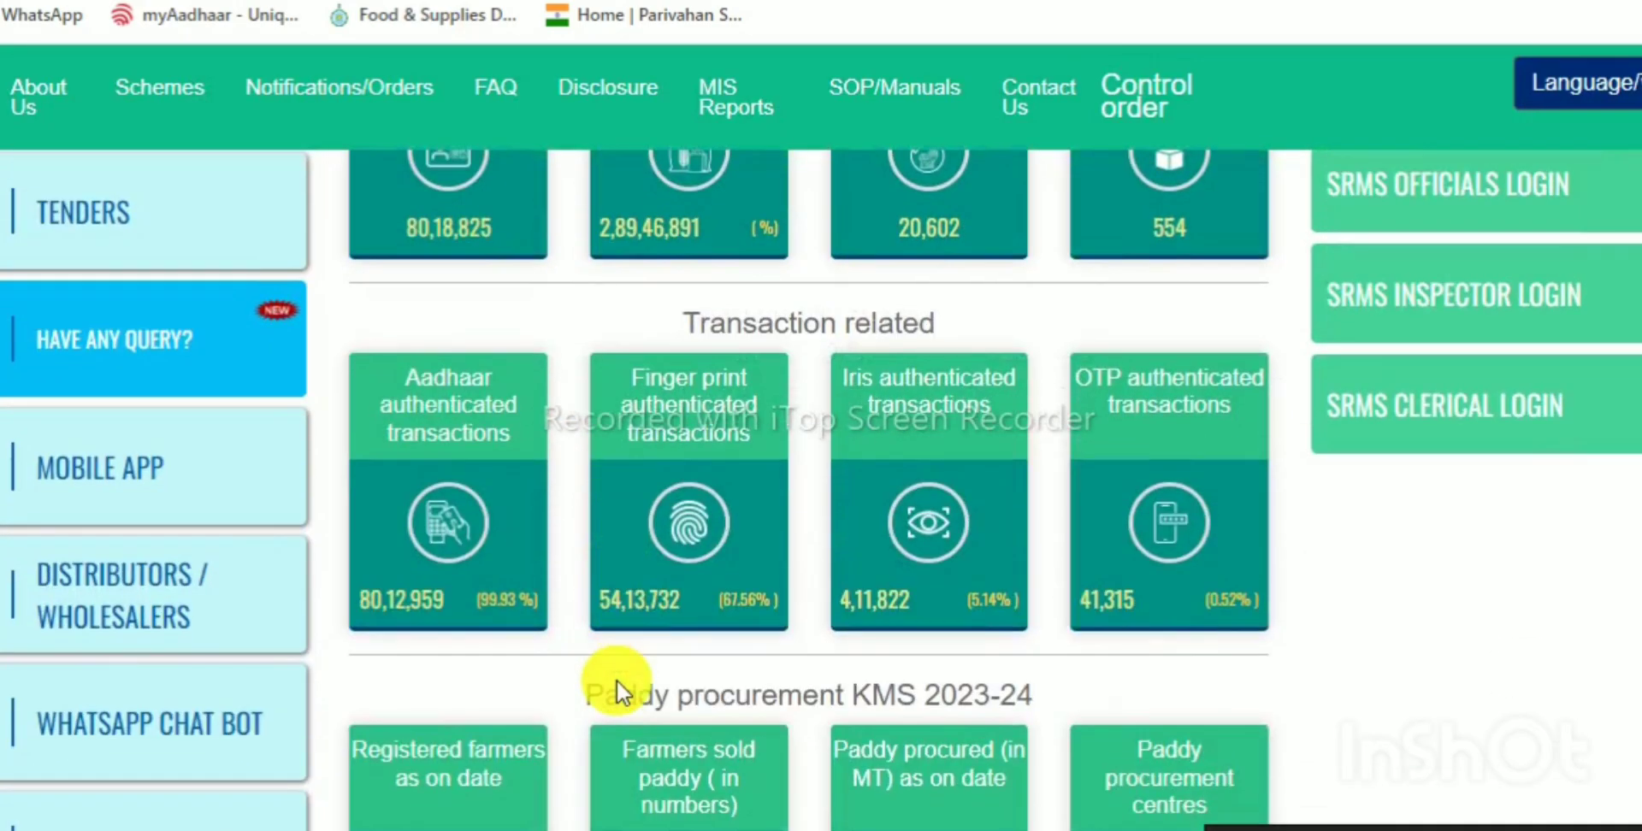
pyautogui.scroll(-8, 617, 680)
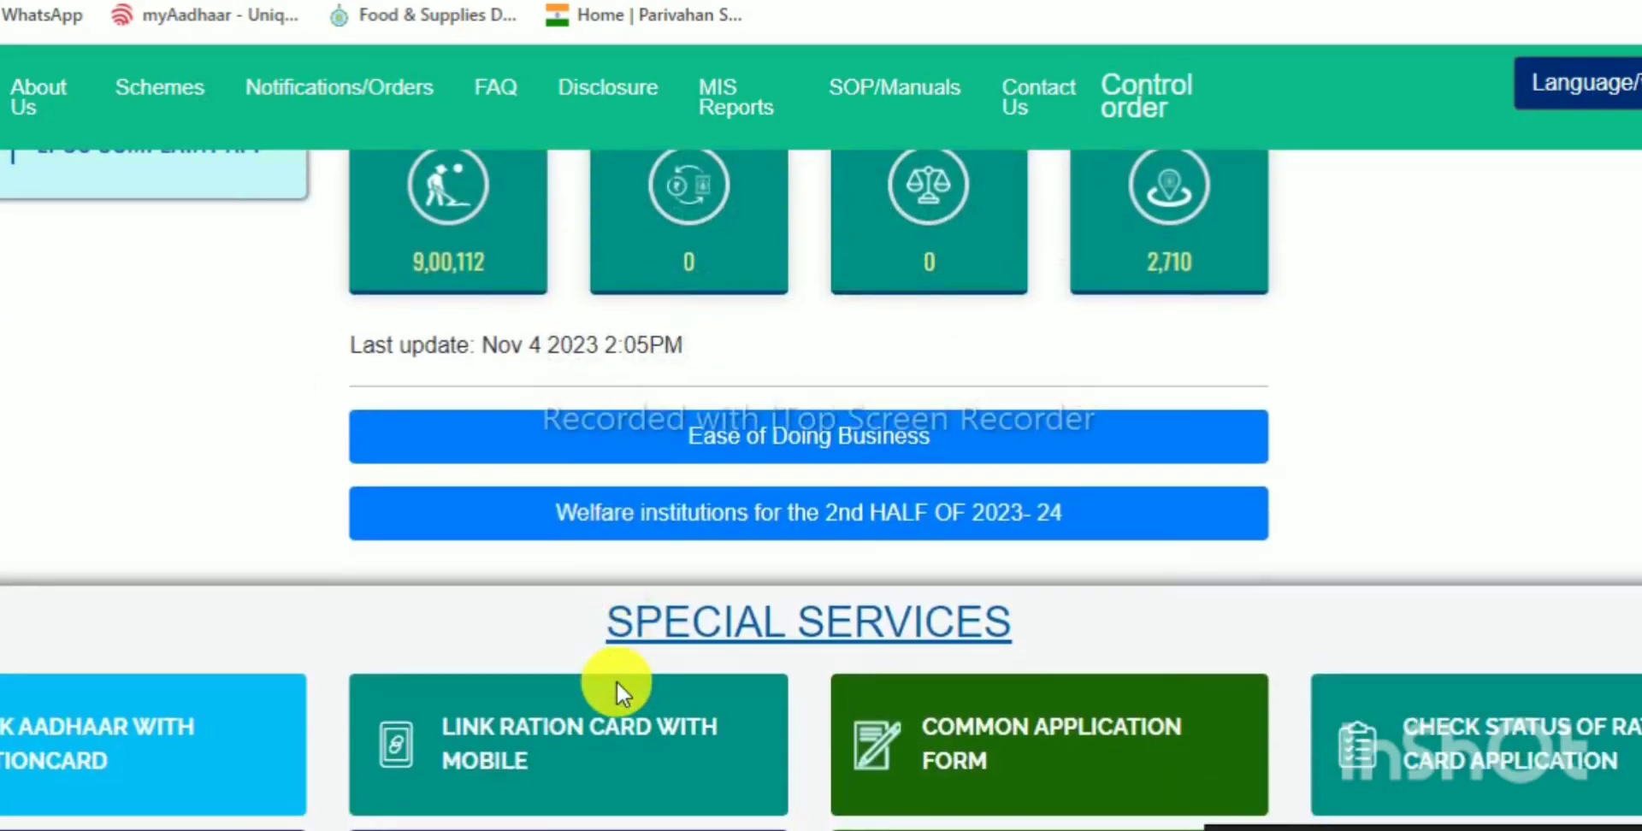
pyautogui.scroll(5, 642, 770)
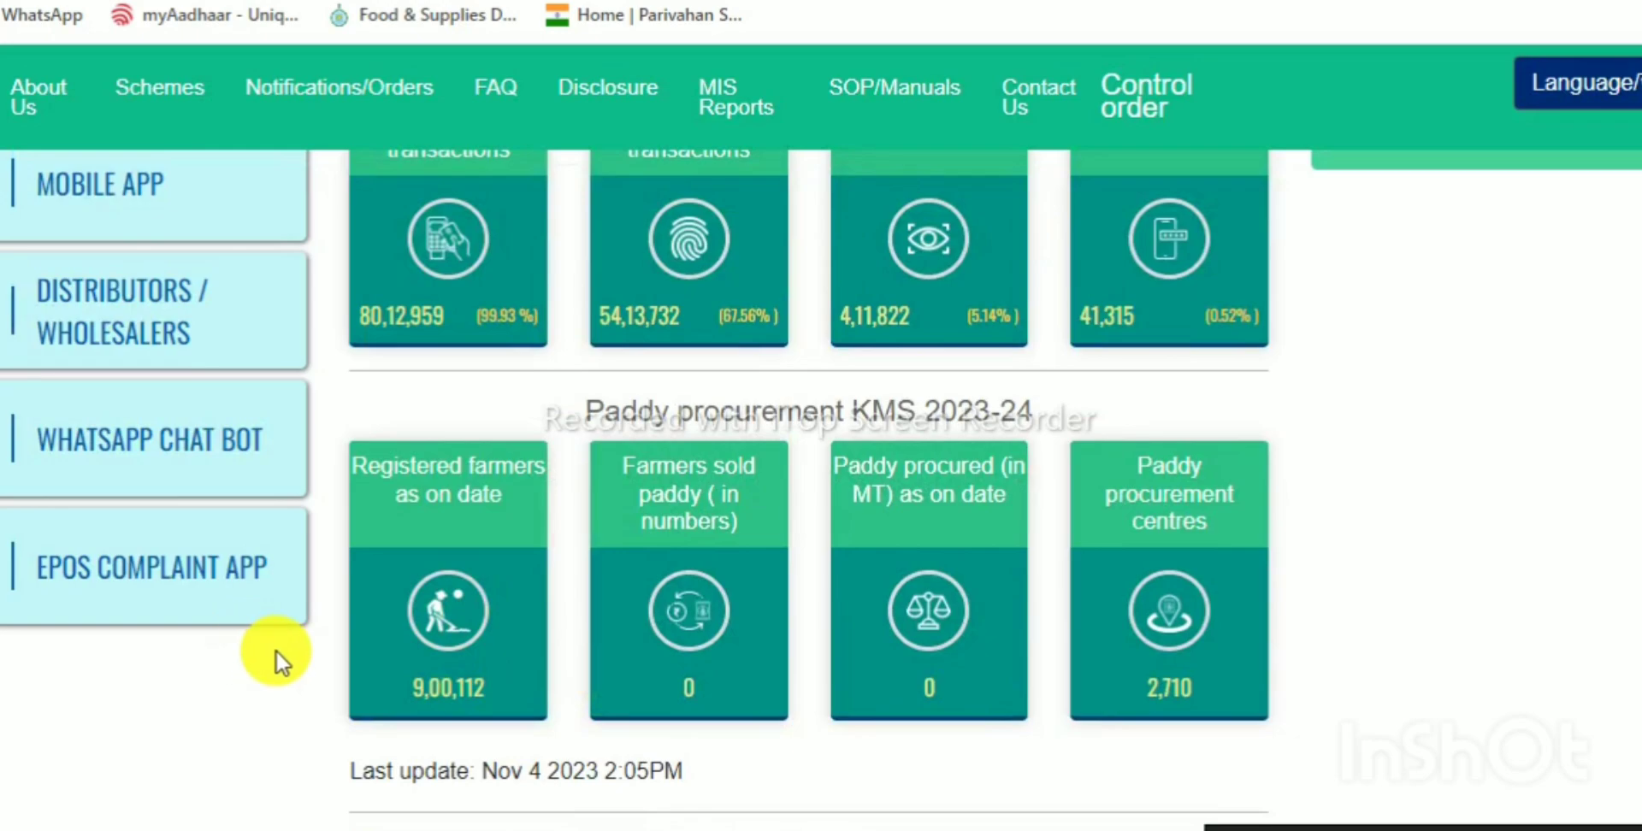
pyautogui.scroll(-6, 432, 684)
pyautogui.scroll(-3, 470, 721)
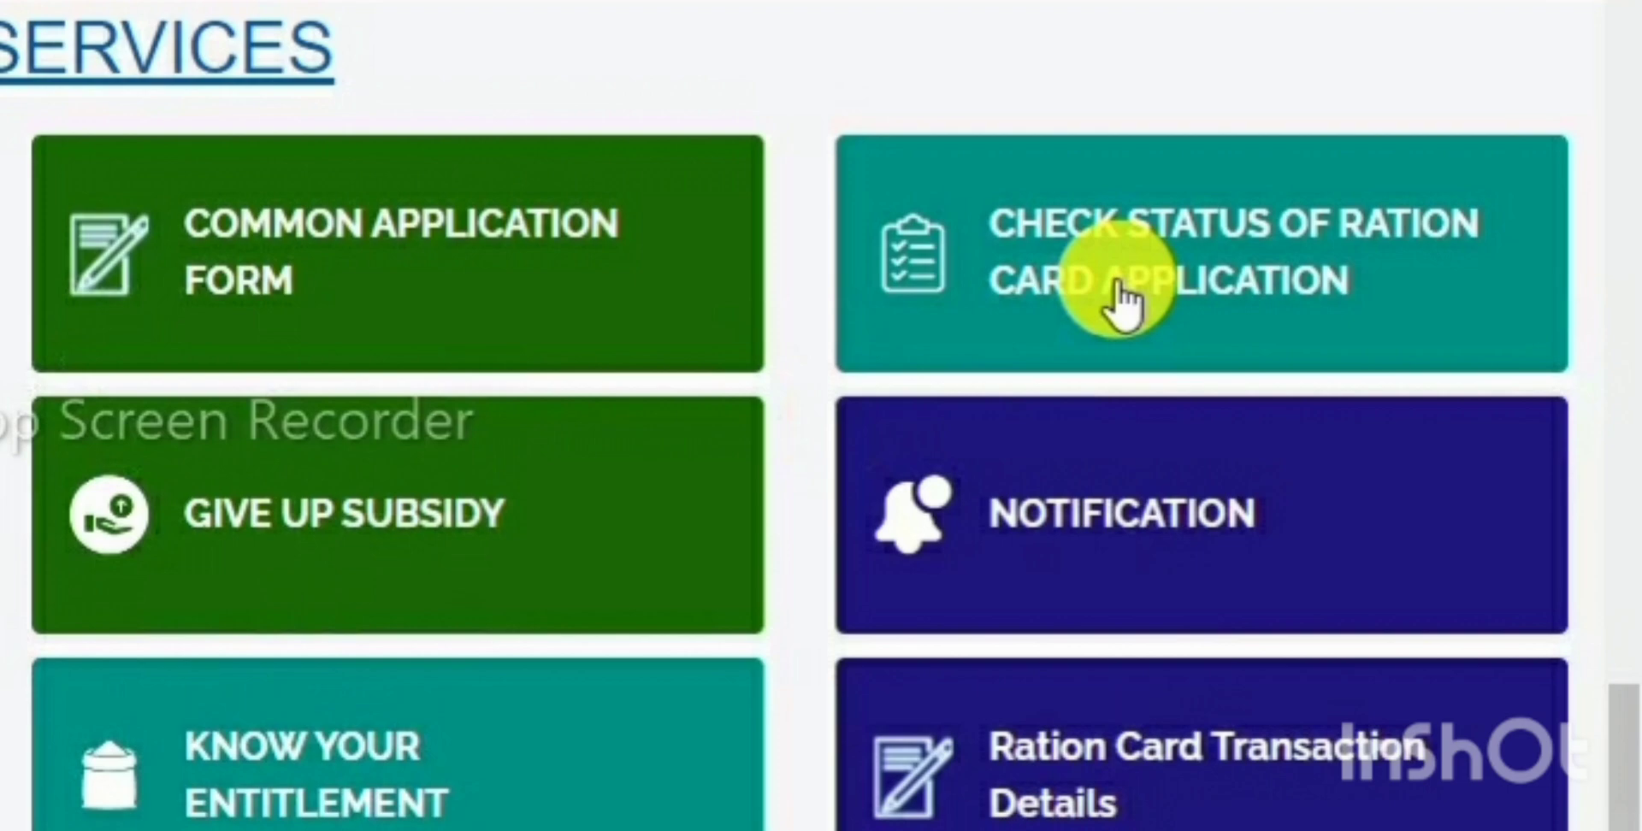
pyautogui.click(1119, 287)
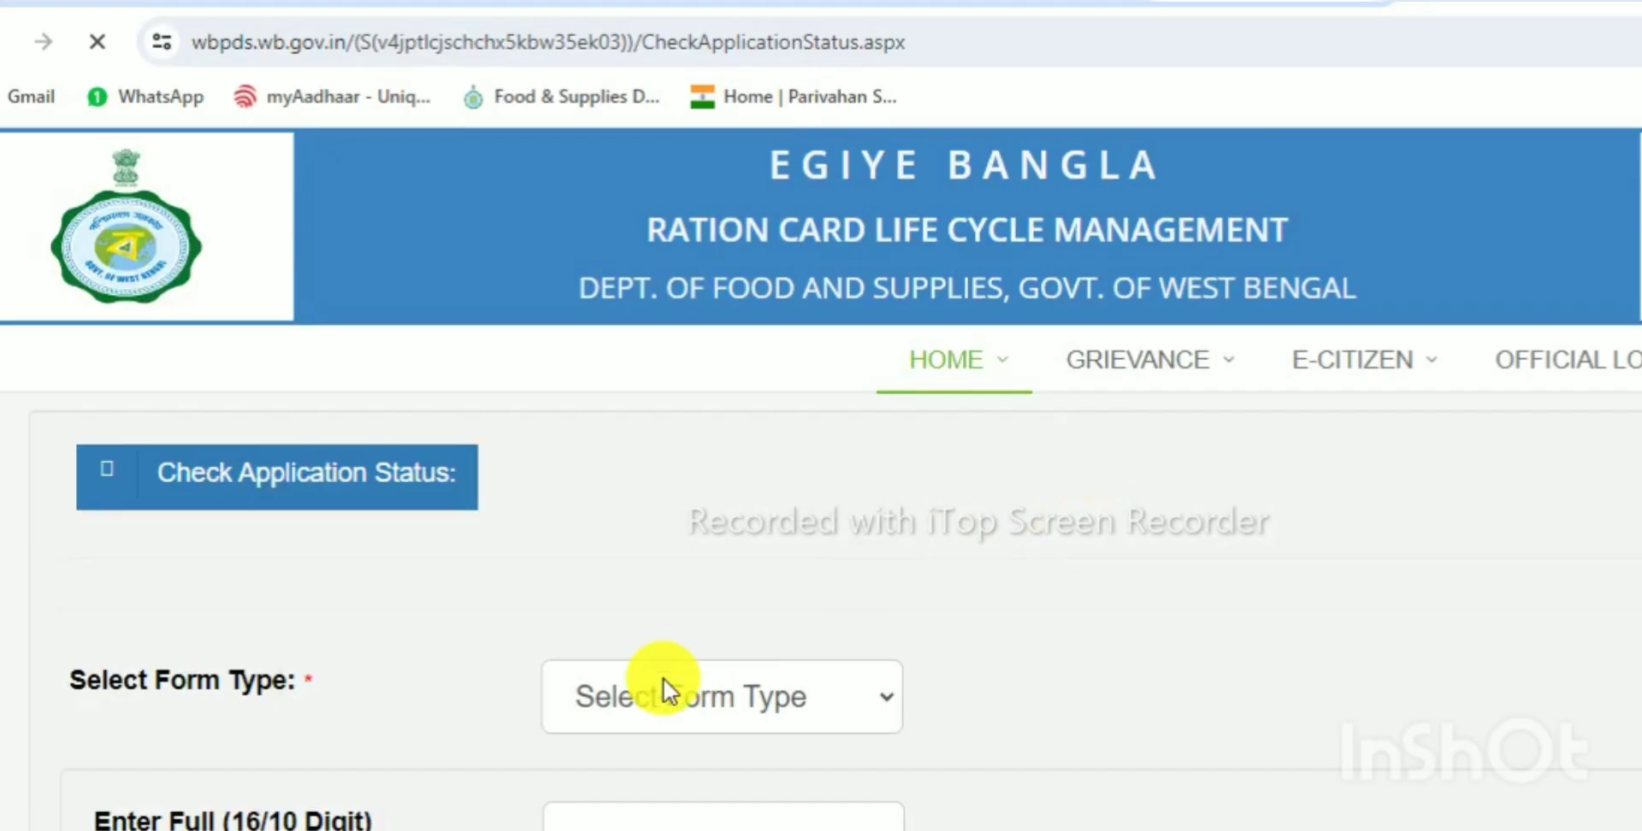
# - Search the Form-VIII application status after choosing Form-VIII and entering the captcha
pyautogui.click(664, 690)
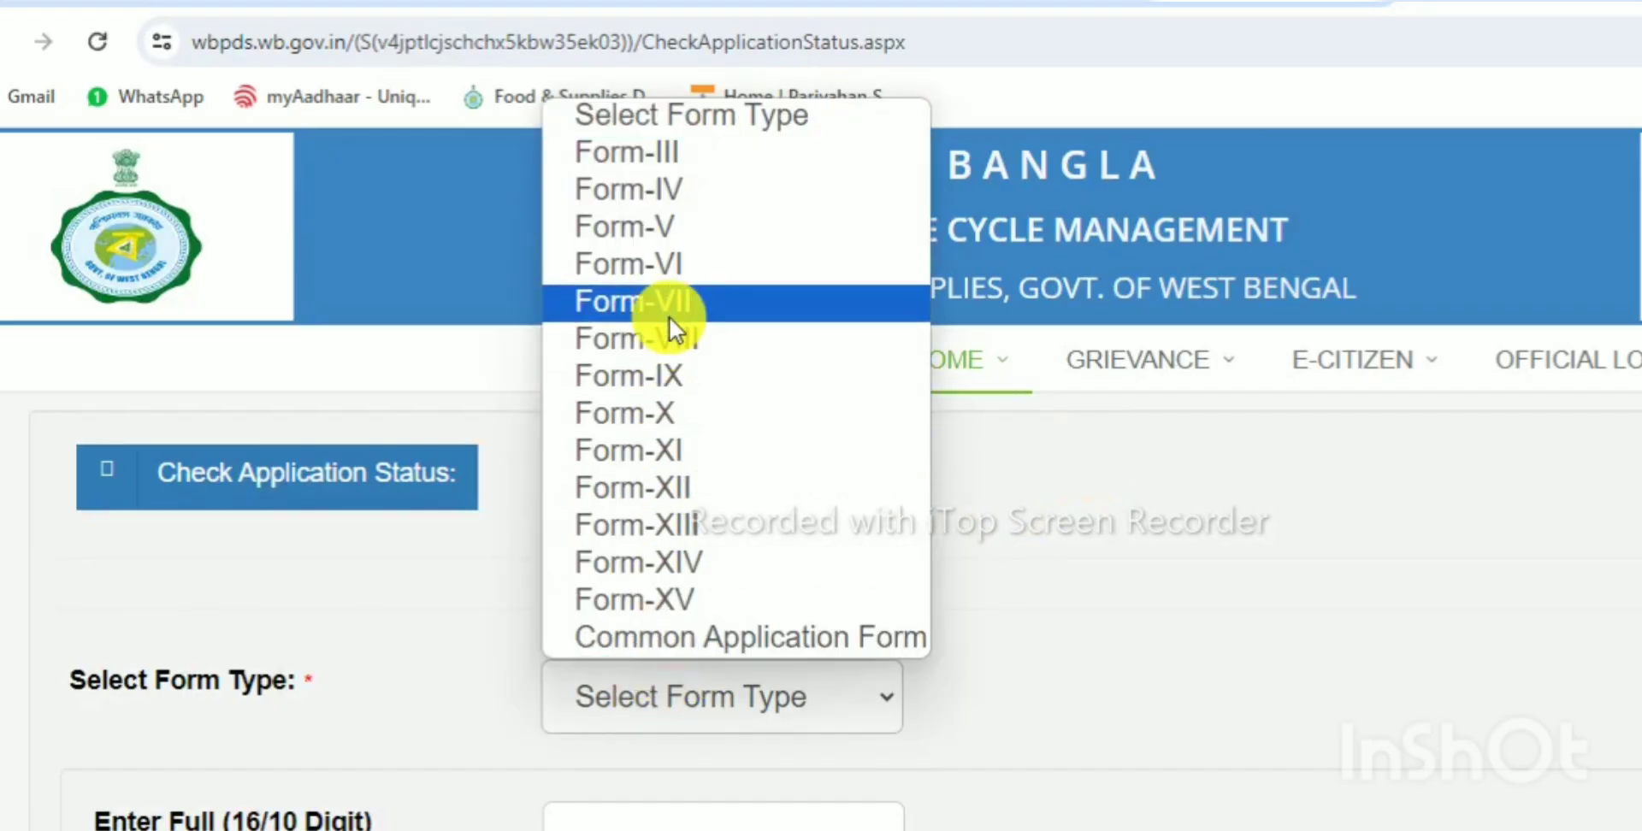
pyautogui.click(674, 340)
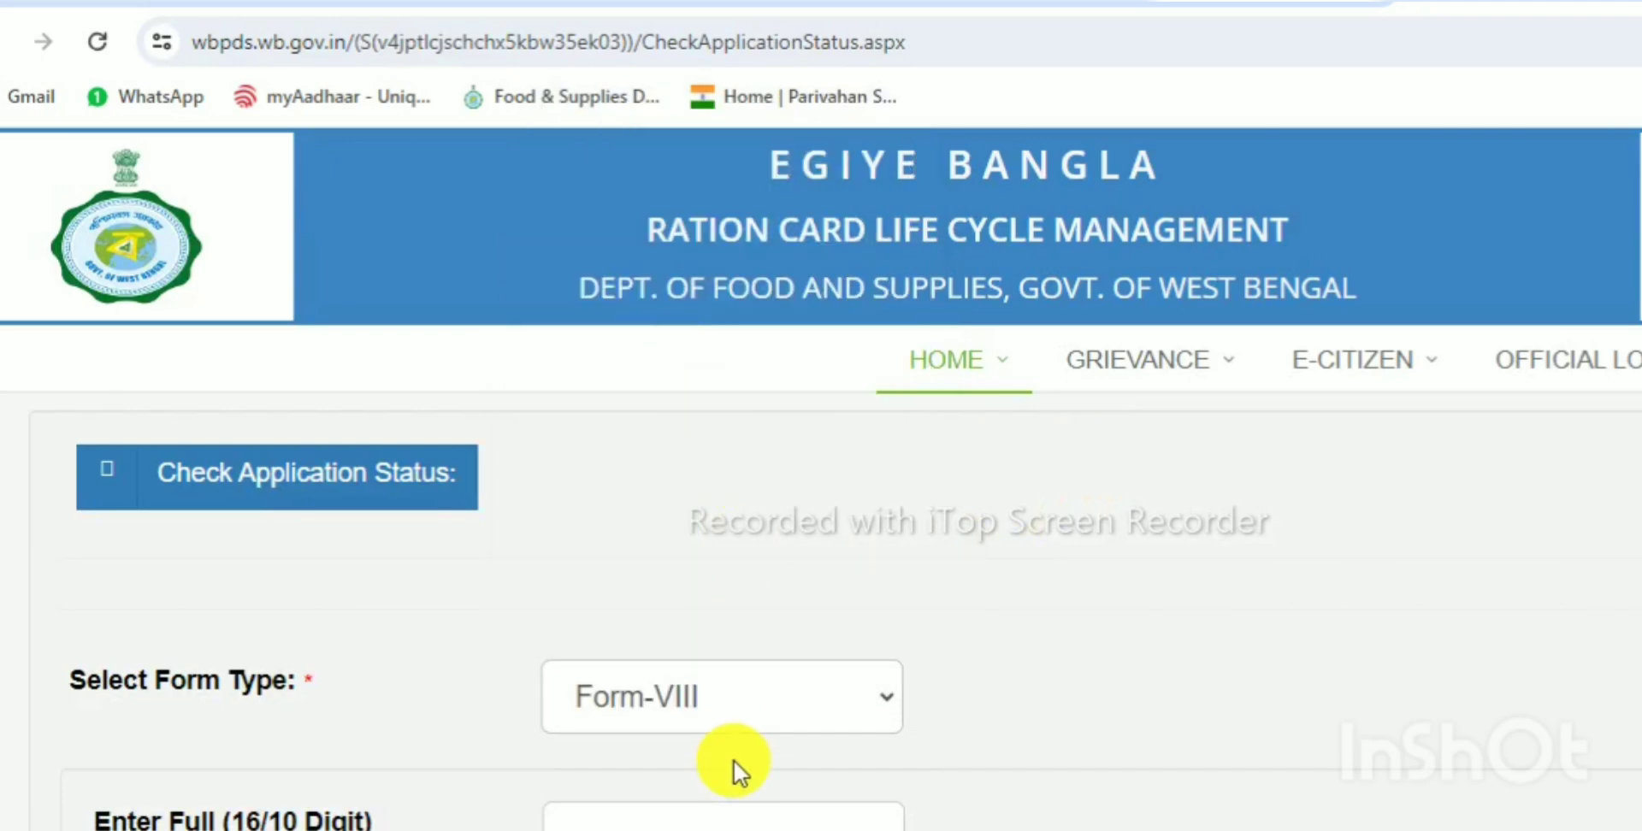
pyautogui.scroll(-8, 736, 727)
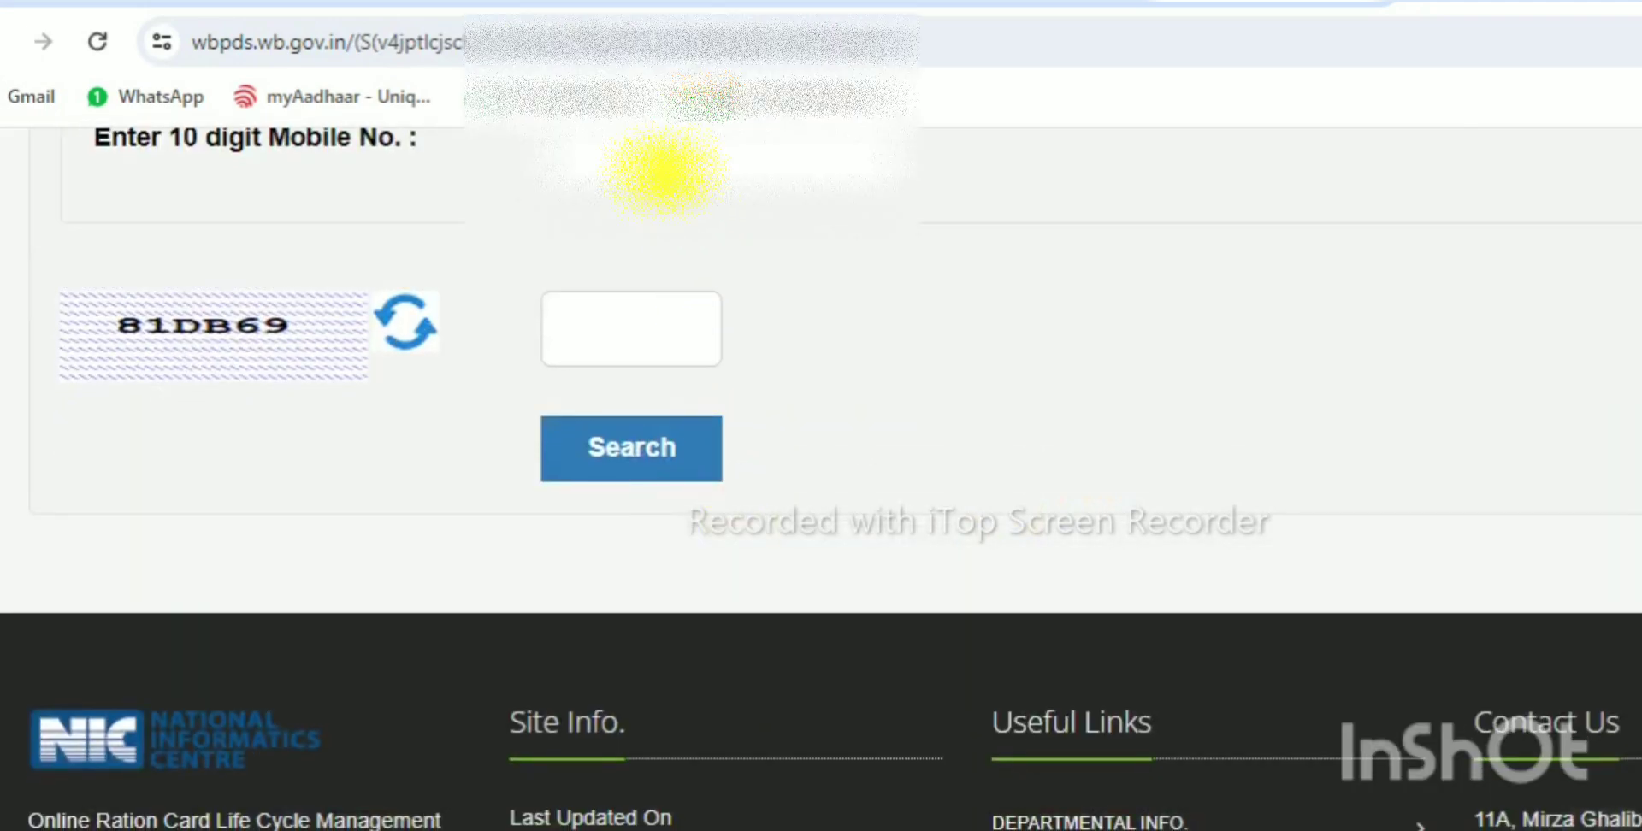
pyautogui.click(642, 339)
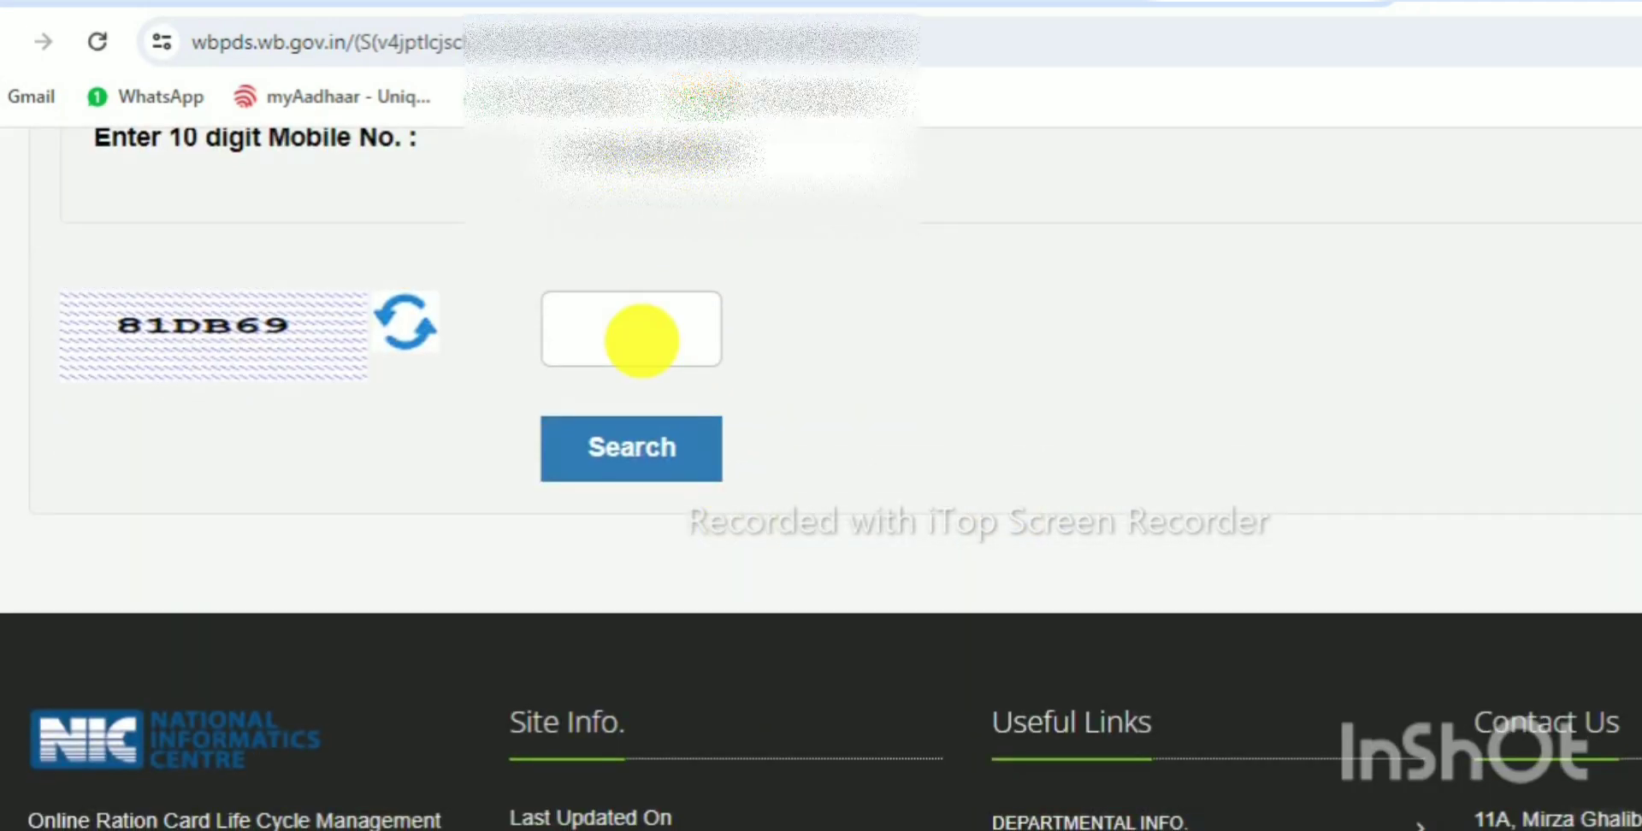
pyautogui.write('81DB69')
pyautogui.click(659, 469)
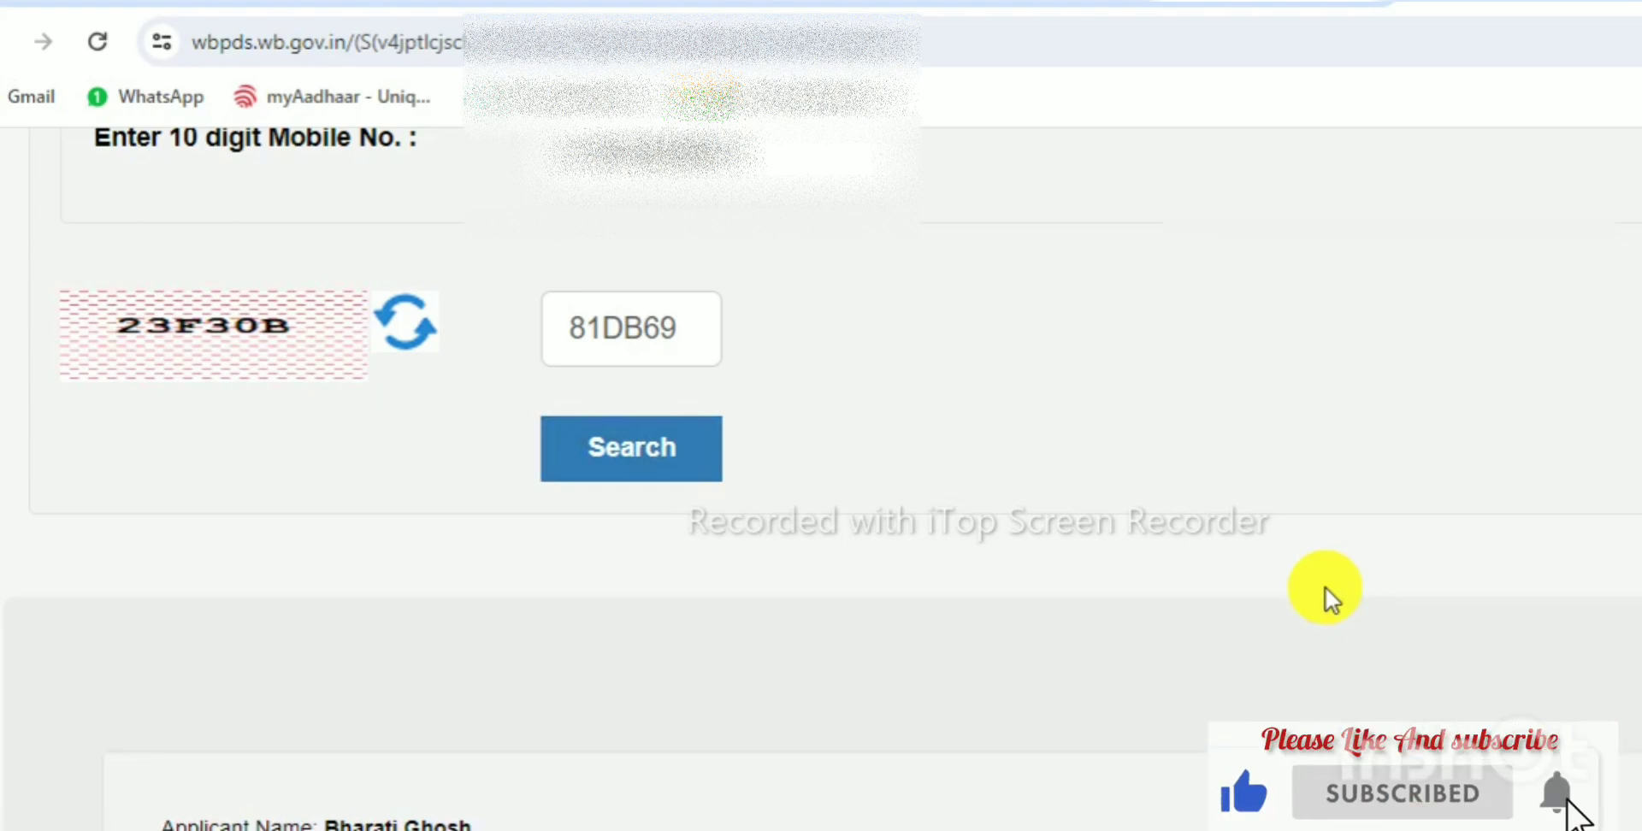
# - Scroll down to the stage table showing Form-VIII Submitted Successfully and inspector recommendation pending at Bishnupur (M)
pyautogui.scroll(-10, 897, 633)
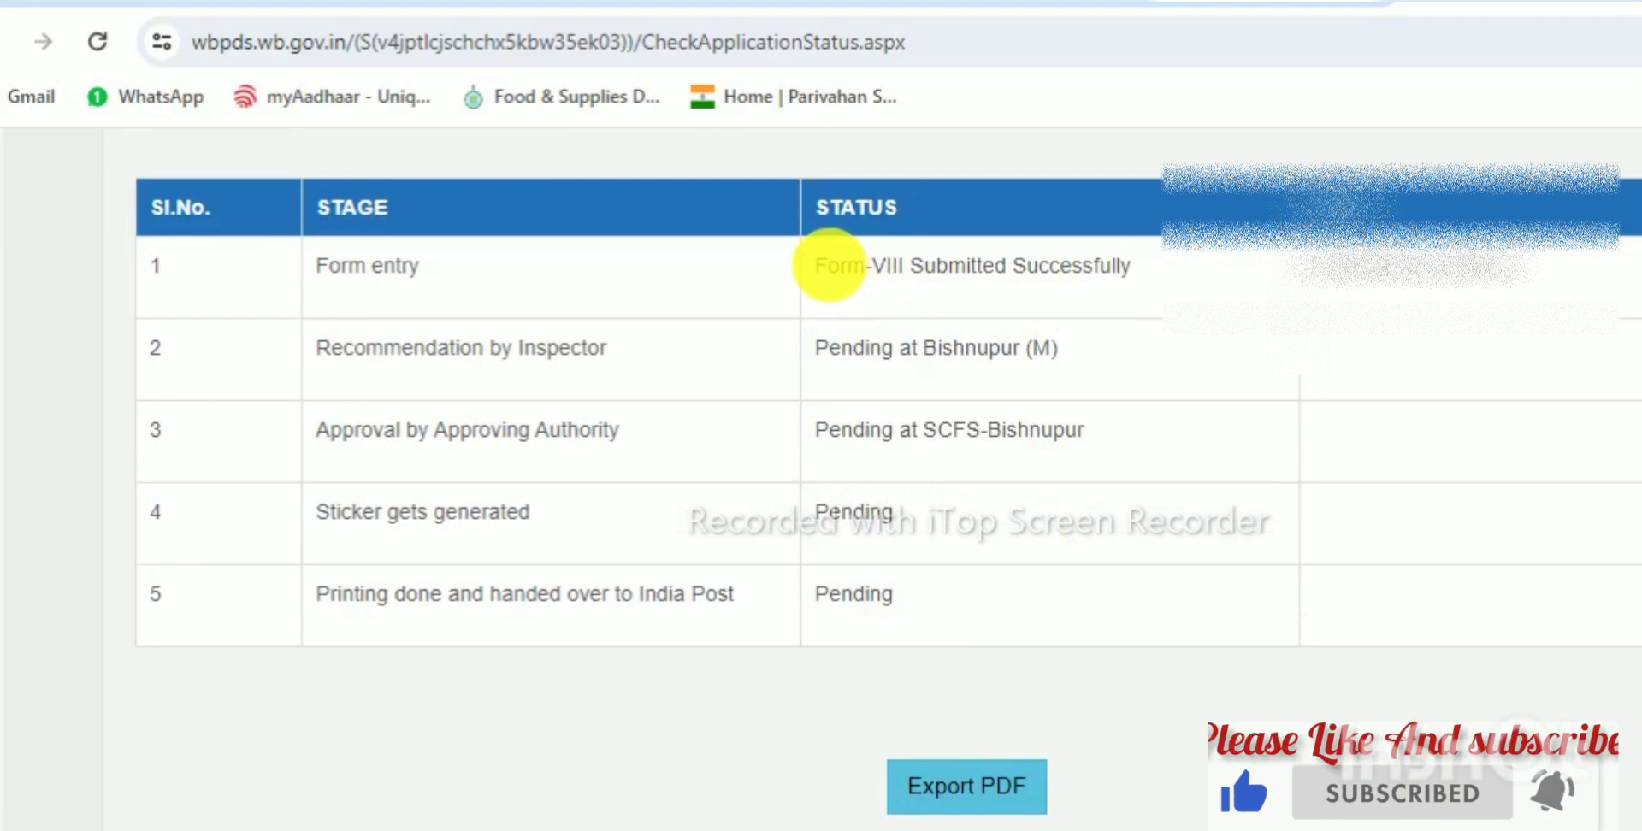